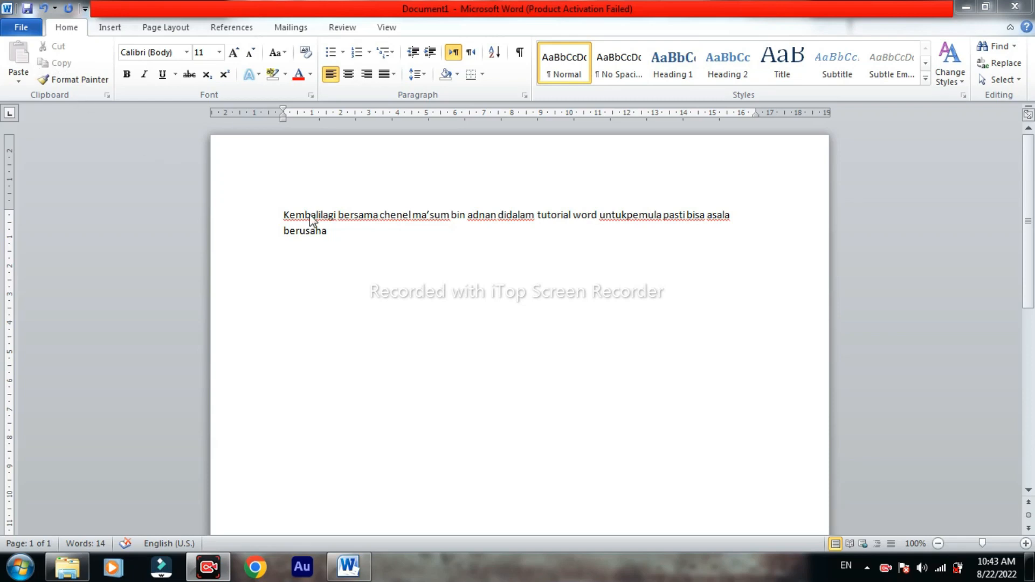
Move the opening phrase, from "Kembalilagi" through "adnan", onto a new line below the rest of the sentence by cutting and pasting it.
{"action": "double_click", "coordinate": [286, 219]}
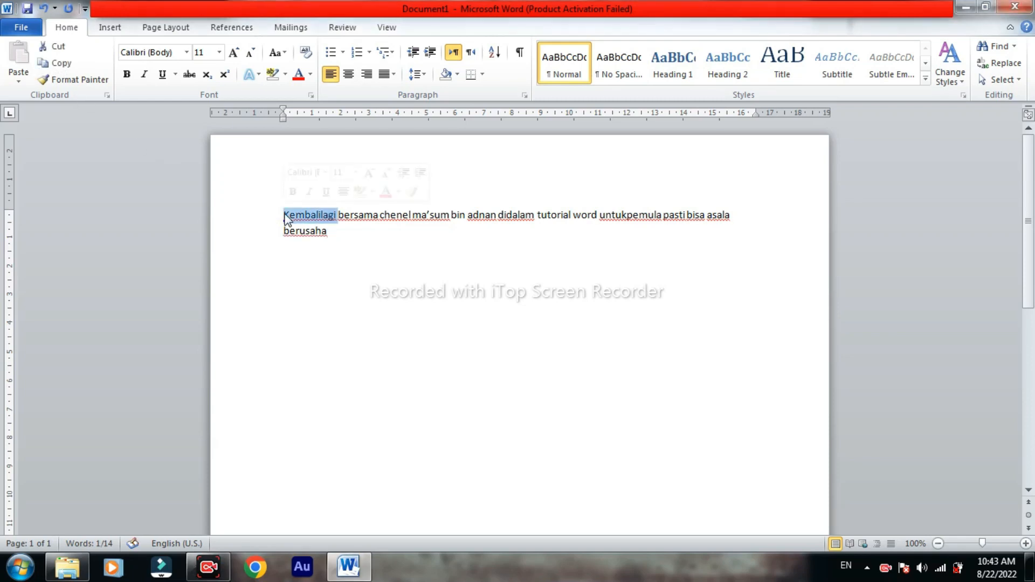
{"action": "left_click", "coordinate": [398, 261]}
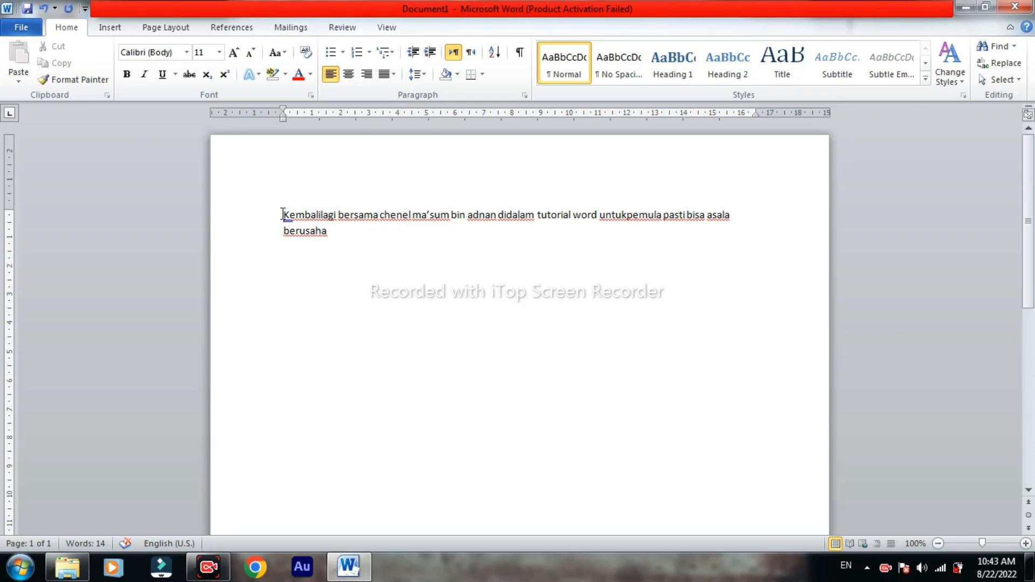
{"action": "left_click", "coordinate": [283, 215]}
{"action": "left_click_drag", "start_coordinate": [283, 215], "coordinate": [485, 220]}
{"action": "key", "text": "ctrl+c"}
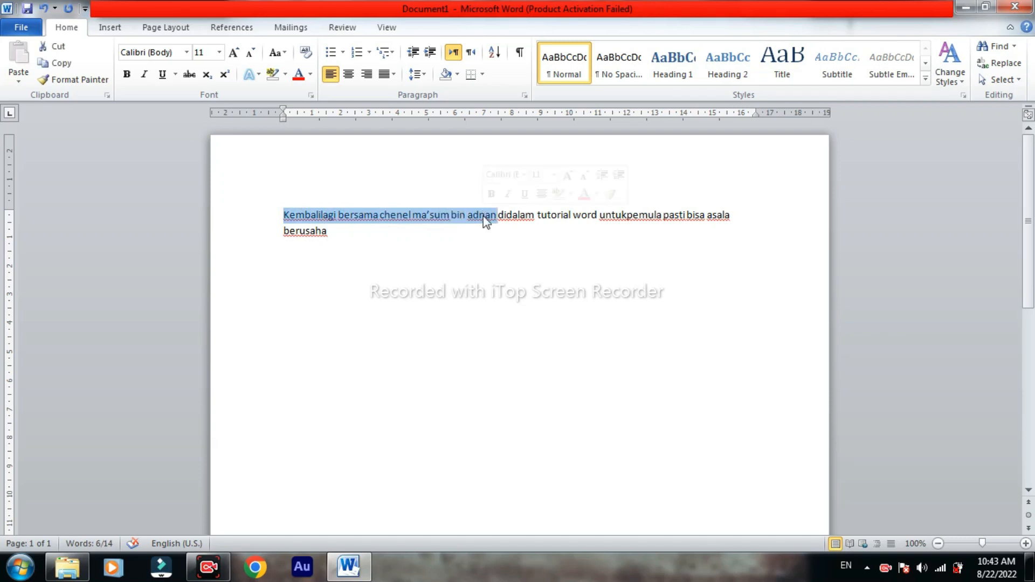
{"action": "left_click", "coordinate": [66, 47]}
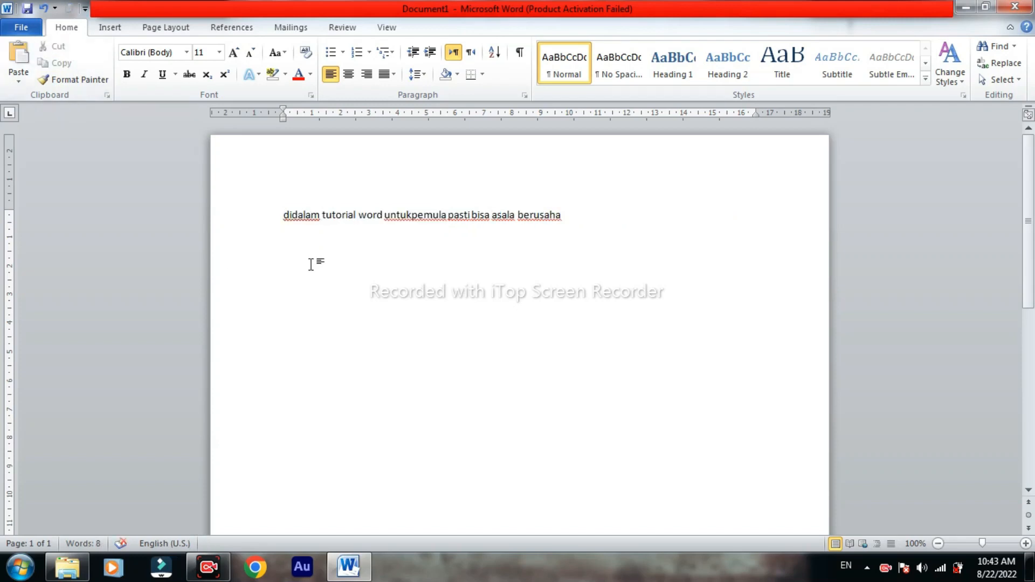
{"action": "left_click", "coordinate": [576, 223]}
{"action": "key", "text": "Return"}
{"action": "left_click", "coordinate": [19, 61]}
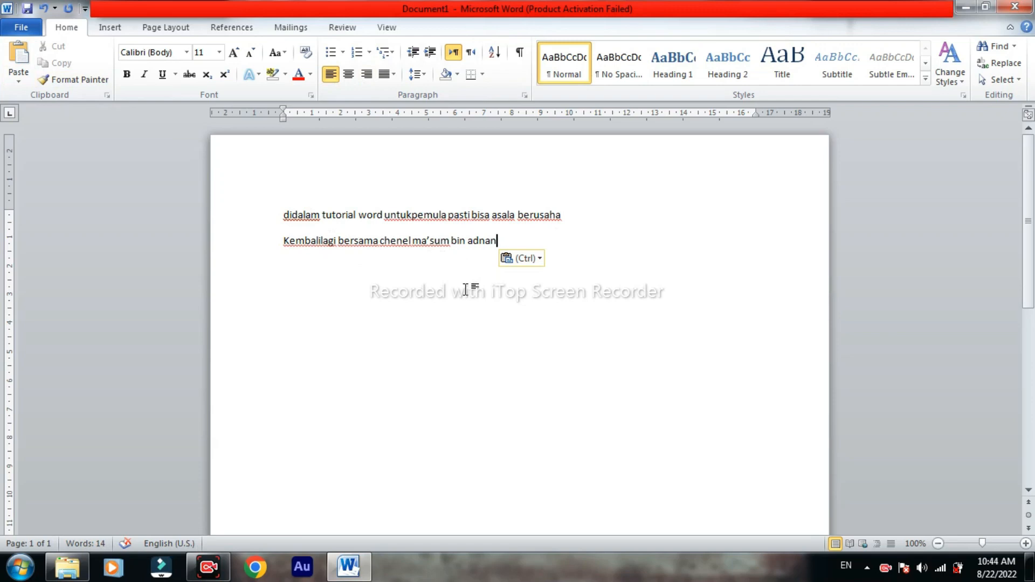
Copy the second line and paste it on a new line beneath with merged formatting.
{"action": "left_click_drag", "start_coordinate": [288, 240], "coordinate": [490, 237]}
{"action": "key", "text": "ctrl+c"}
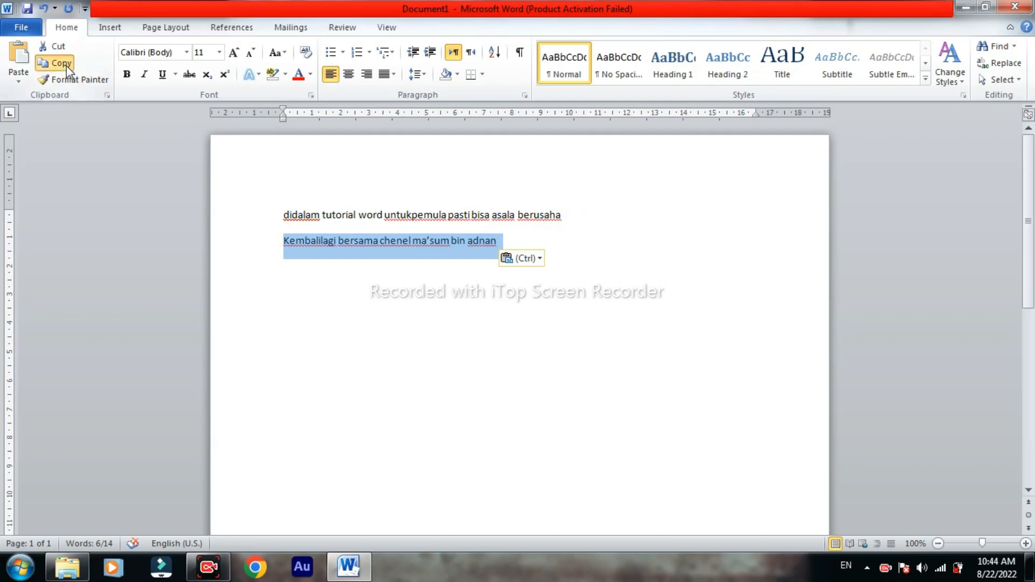
{"action": "left_click", "coordinate": [67, 64]}
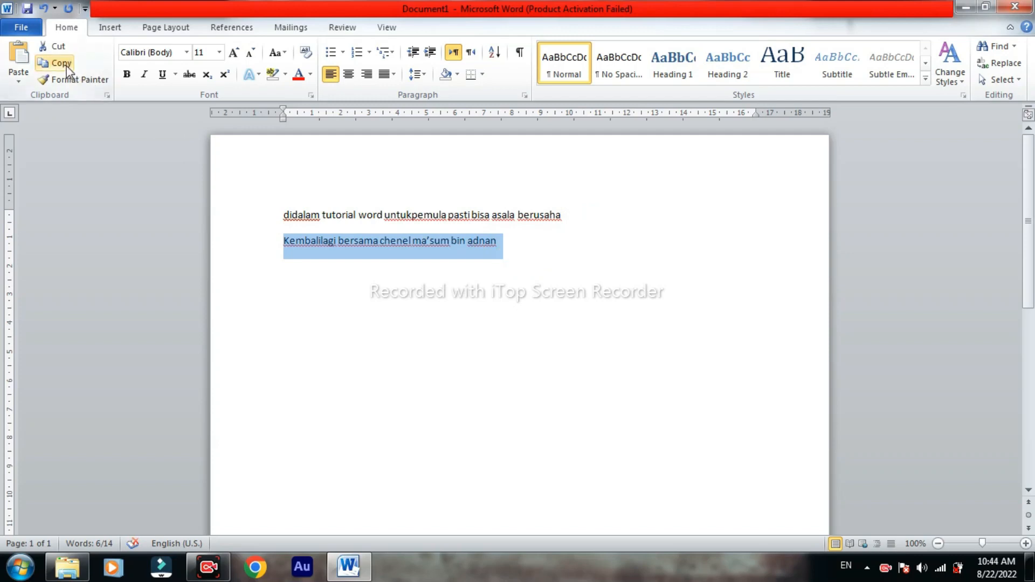
{"action": "left_click", "coordinate": [327, 276]}
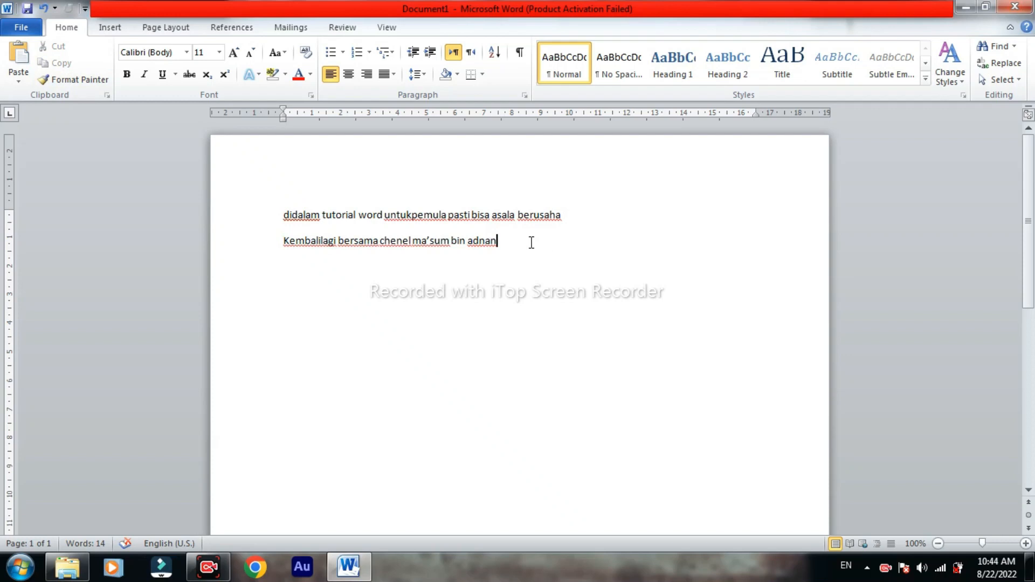
{"action": "key", "text": "Return"}
{"action": "left_click", "coordinate": [29, 73]}
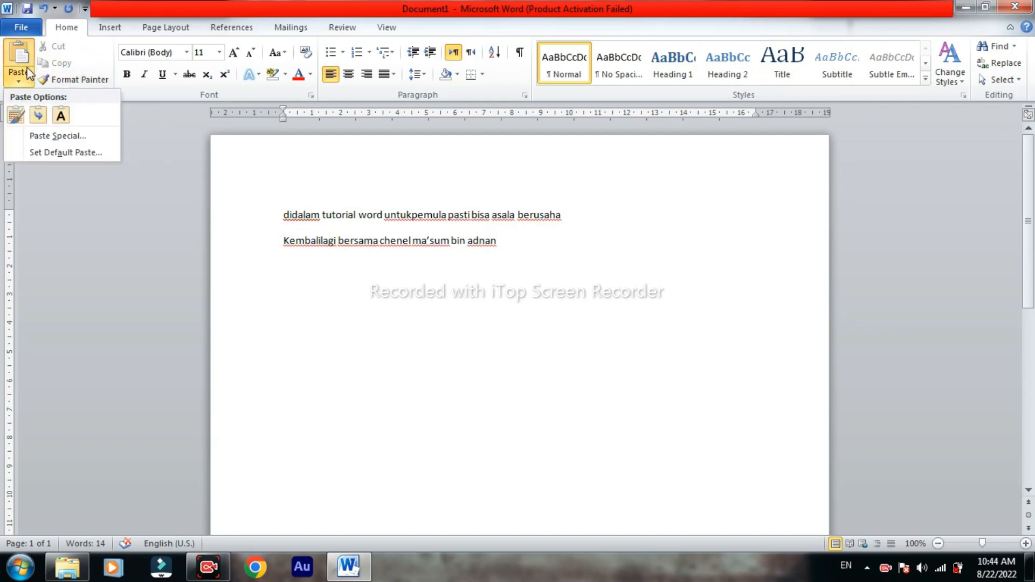
{"action": "left_click", "coordinate": [43, 117]}
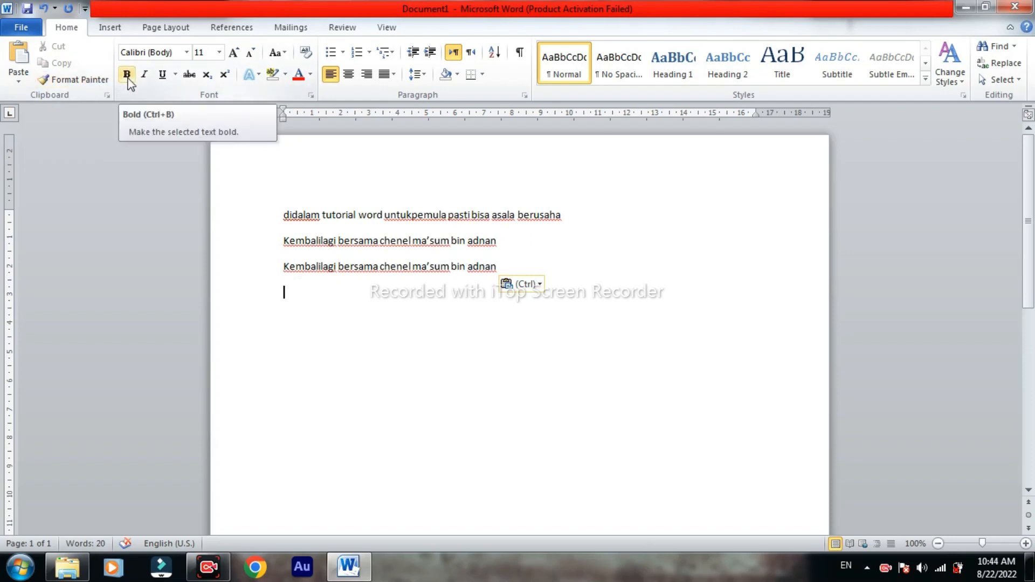
Bold "didalam tutorial" in the first line and copy that formatting onto "Kembalilagi bersama" in the third line with Format Painter.
{"action": "left_click_drag", "start_coordinate": [281, 221], "coordinate": [341, 226]}
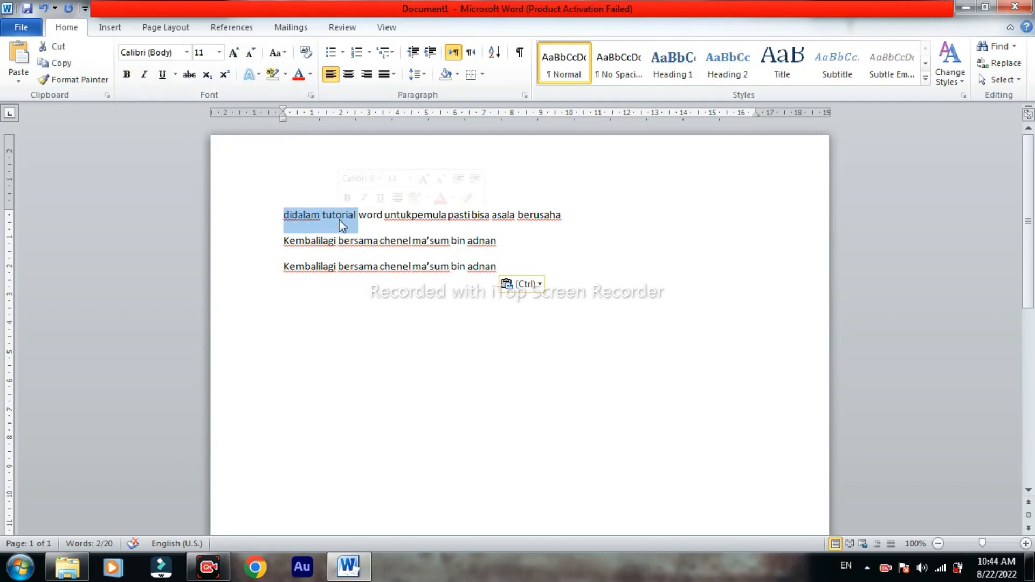
{"action": "left_click", "coordinate": [127, 75]}
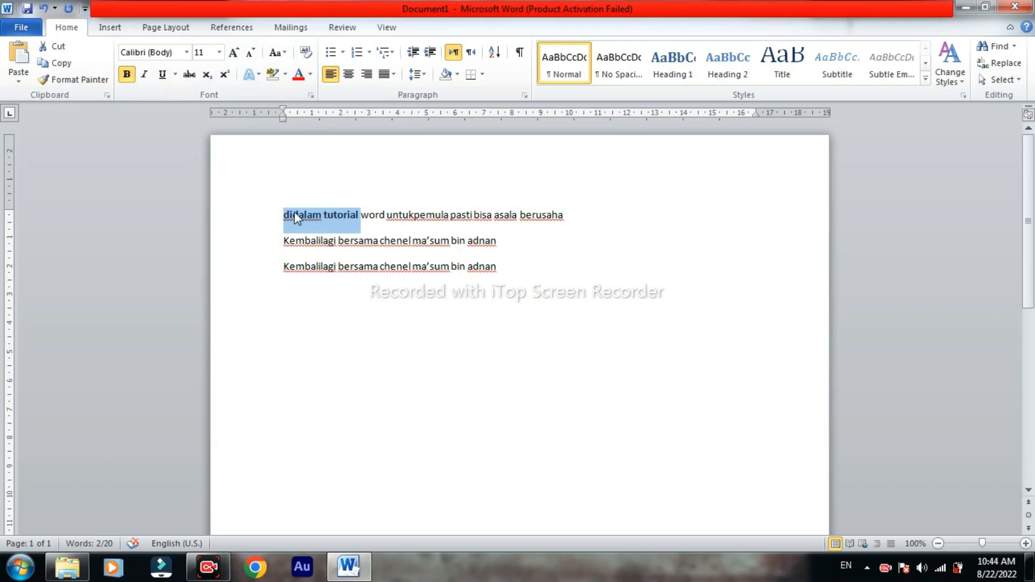
{"action": "left_click", "coordinate": [69, 81]}
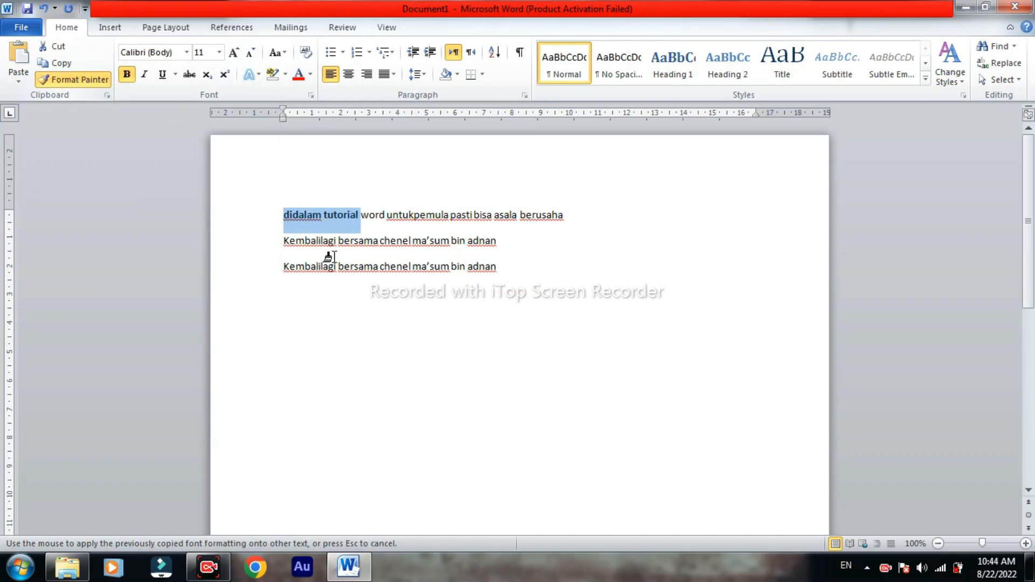
{"action": "left_click_drag", "start_coordinate": [282, 266], "coordinate": [363, 269]}
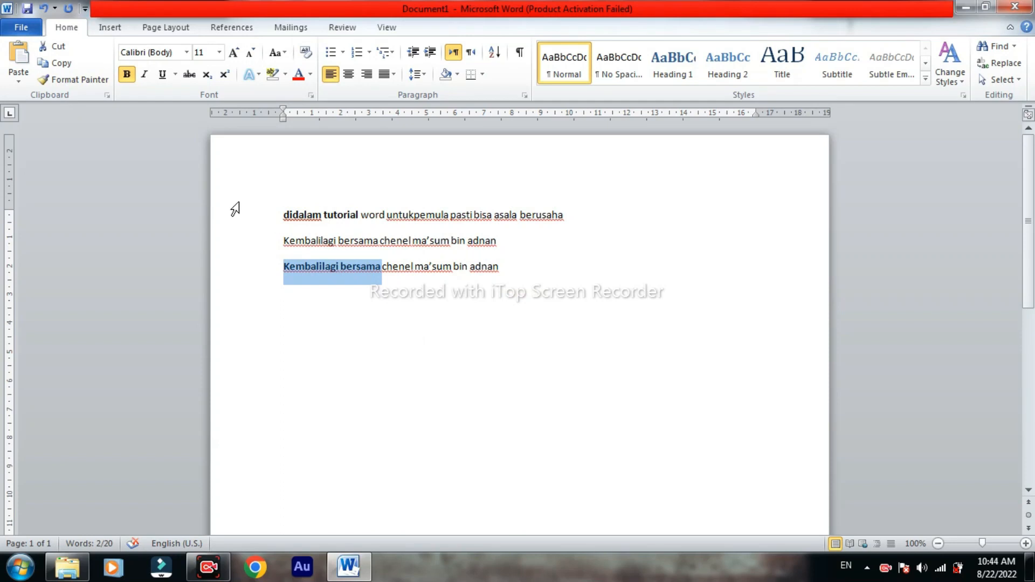
Open the clipboard history and paste its stored item twice below the last line.
{"action": "left_click", "coordinate": [108, 97]}
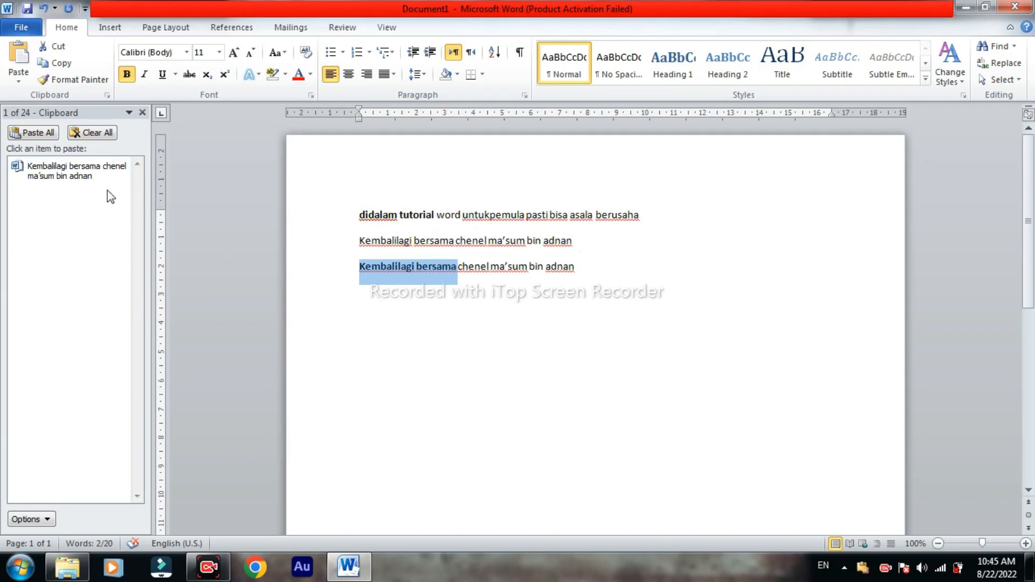
{"action": "left_click", "coordinate": [345, 333]}
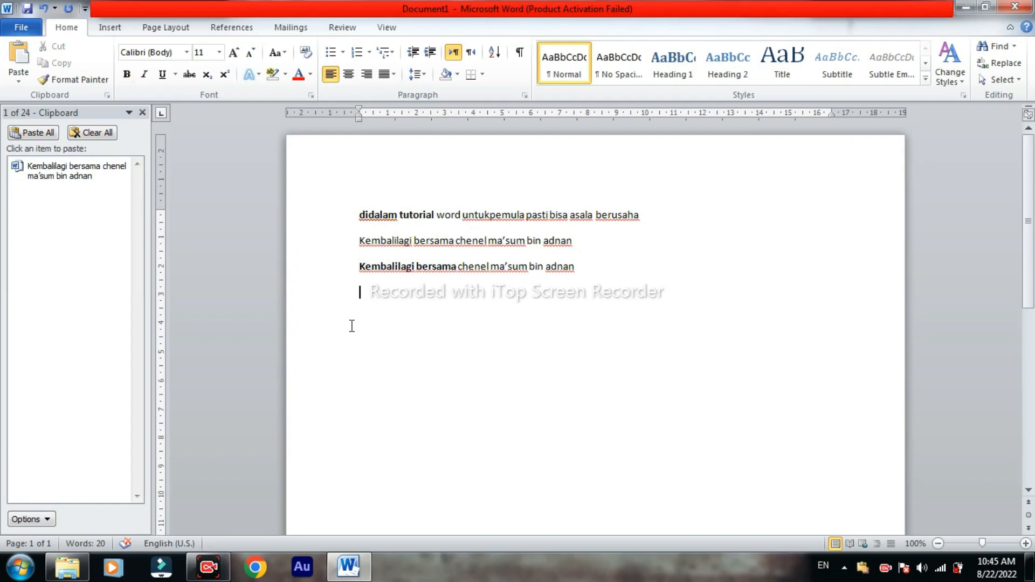
{"action": "left_click", "coordinate": [51, 182]}
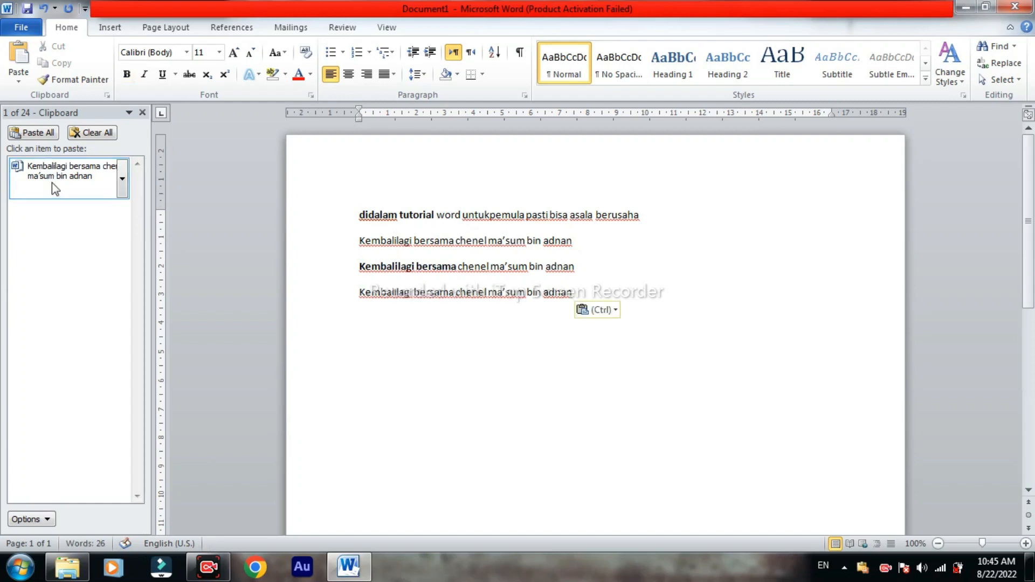
{"action": "left_click", "coordinate": [62, 182]}
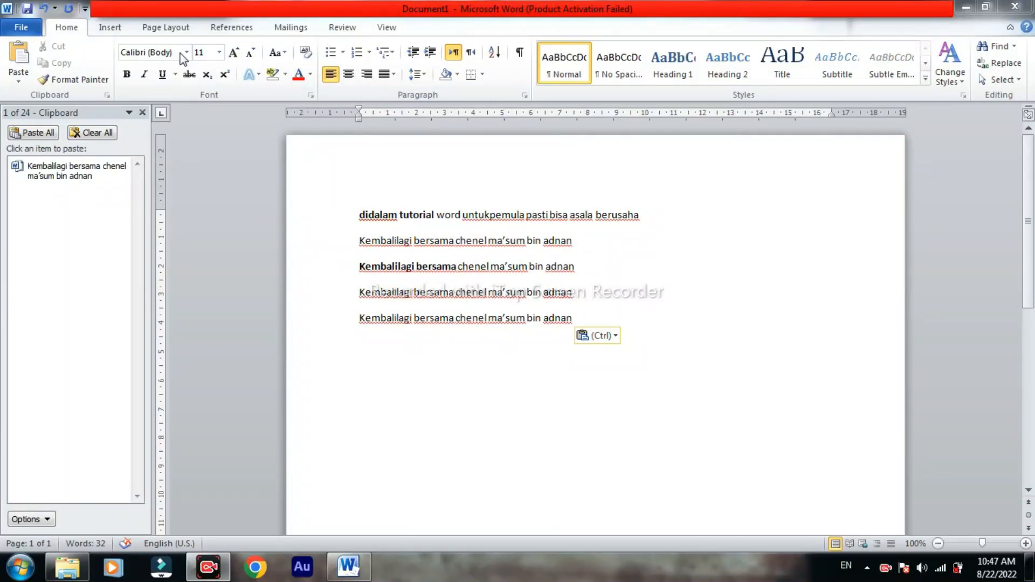
Set all the document text to Times New Roman at size 12.
{"action": "double_click", "coordinate": [360, 220]}
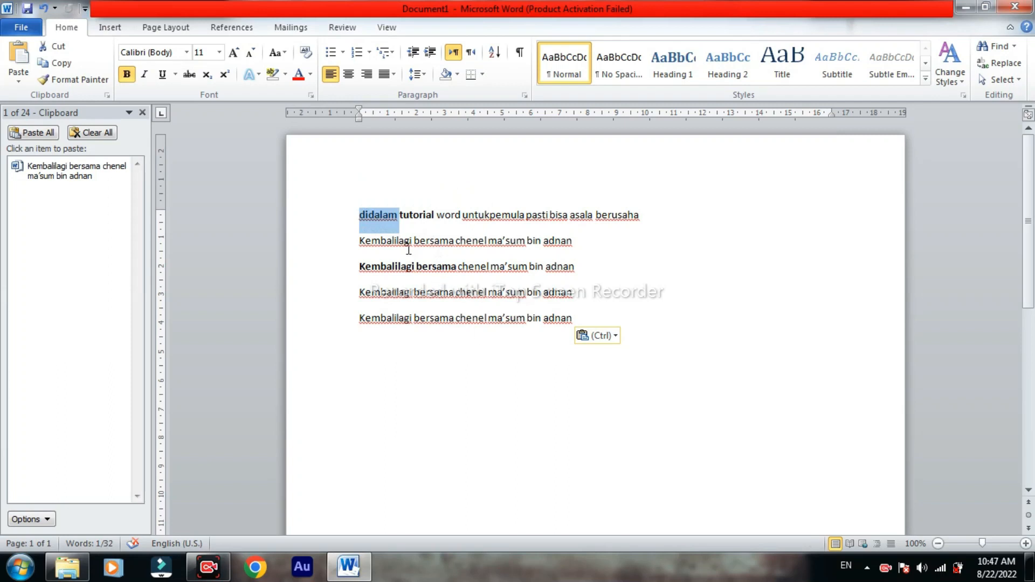
{"action": "key", "text": "ctrl+a"}
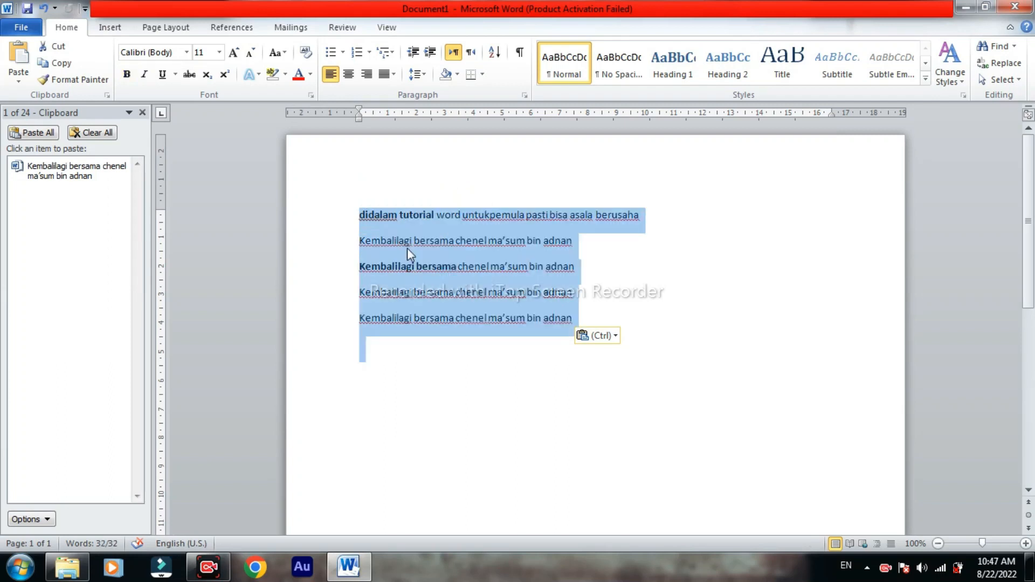
{"action": "left_click", "coordinate": [188, 51]}
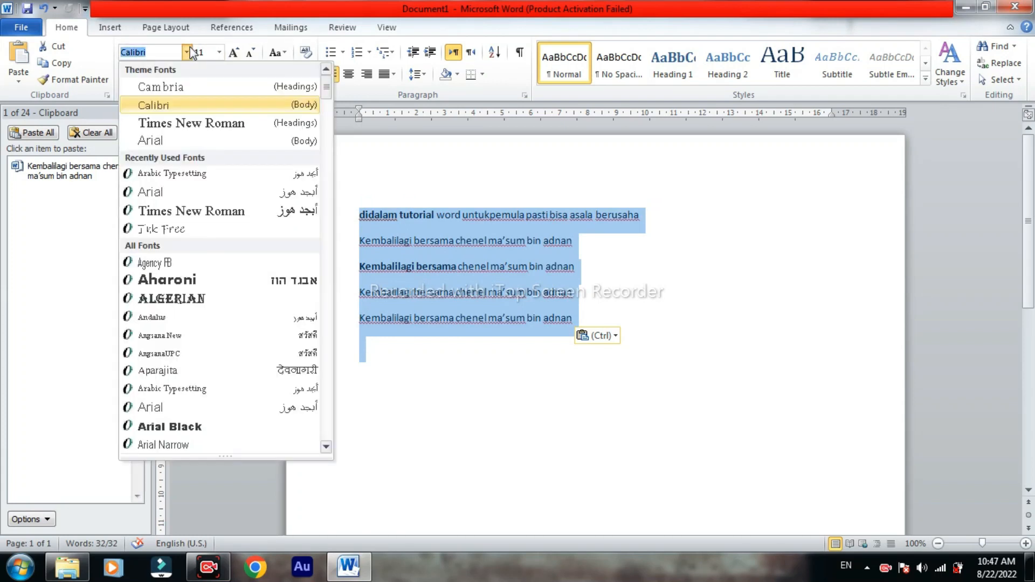
{"action": "left_click", "coordinate": [213, 122]}
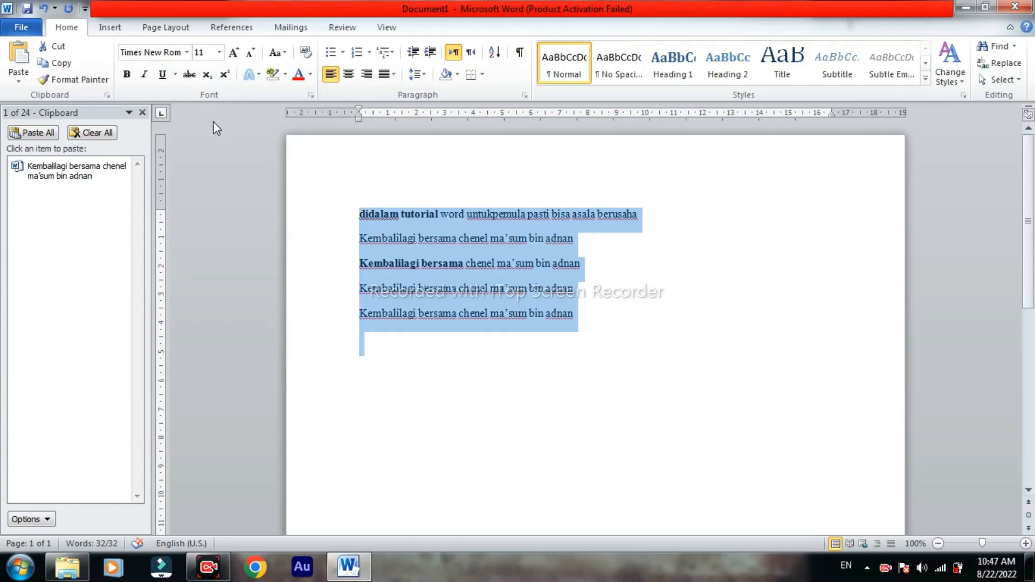
{"action": "left_click", "coordinate": [218, 52]}
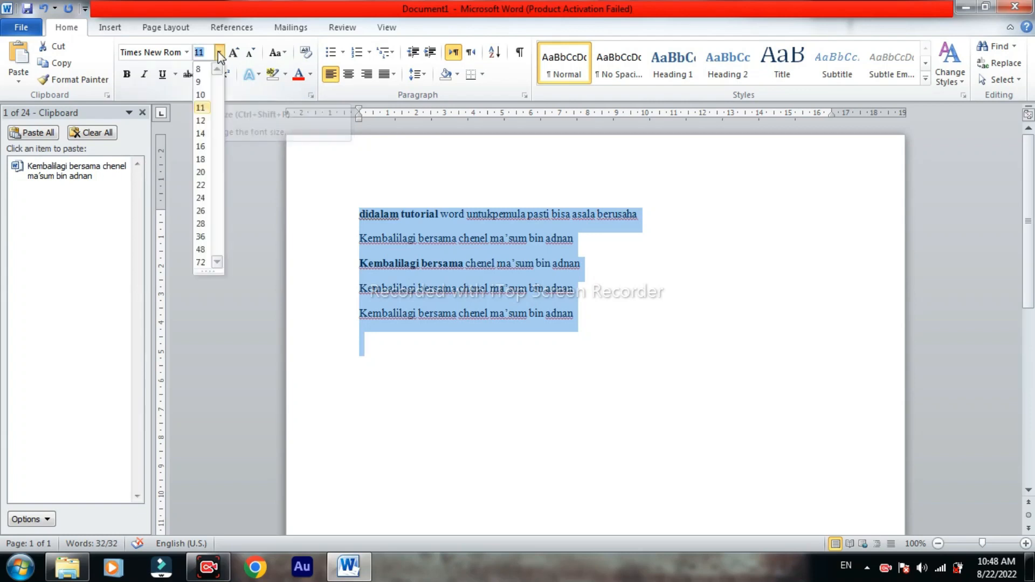
{"action": "left_click", "coordinate": [203, 124]}
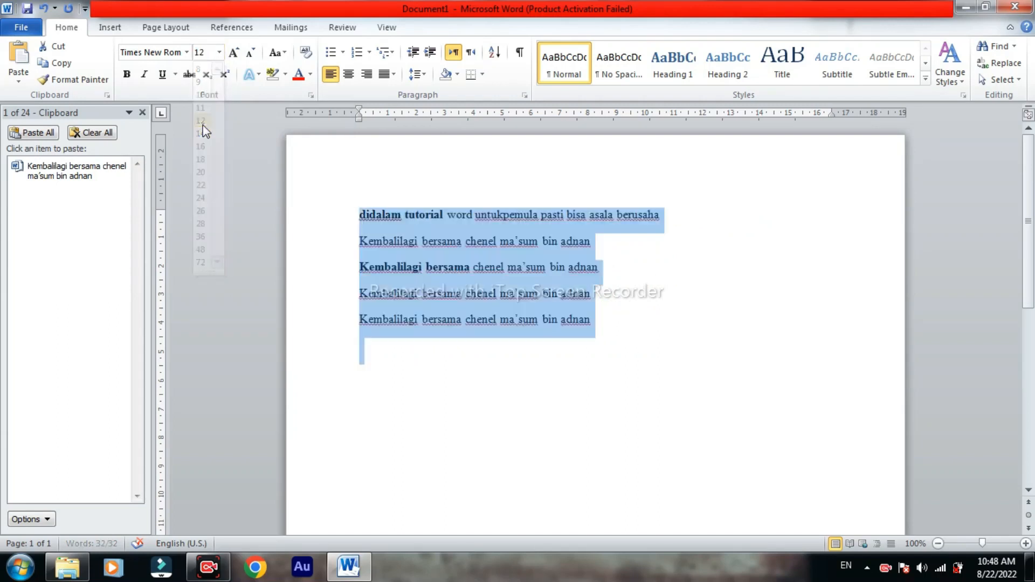
Grow the font of all the text to size 16 and shrink it back to 12.
{"action": "left_click", "coordinate": [234, 54]}
{"action": "left_click", "coordinate": [233, 54]}
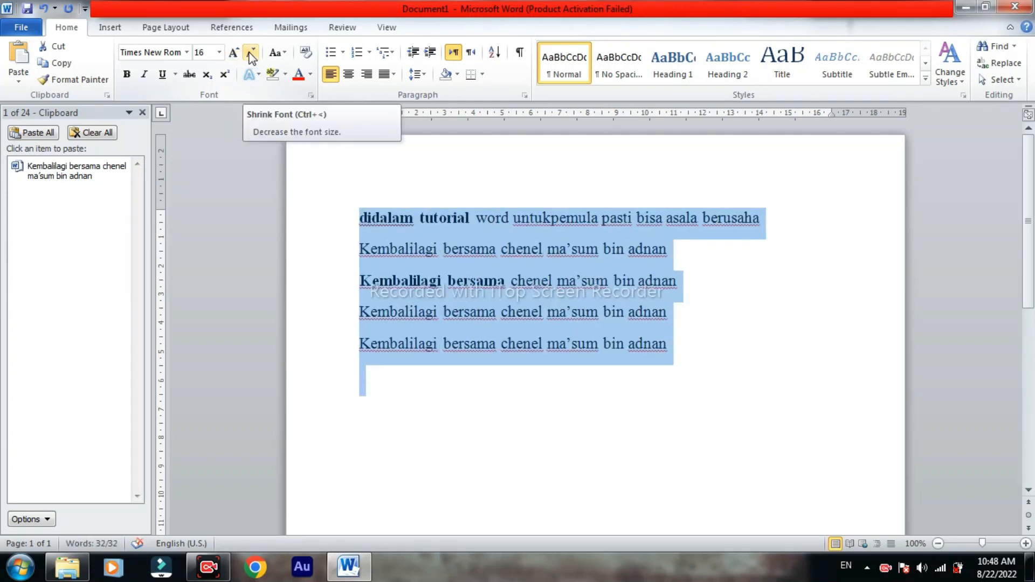
{"action": "left_click", "coordinate": [251, 54]}
{"action": "left_click", "coordinate": [251, 54]}
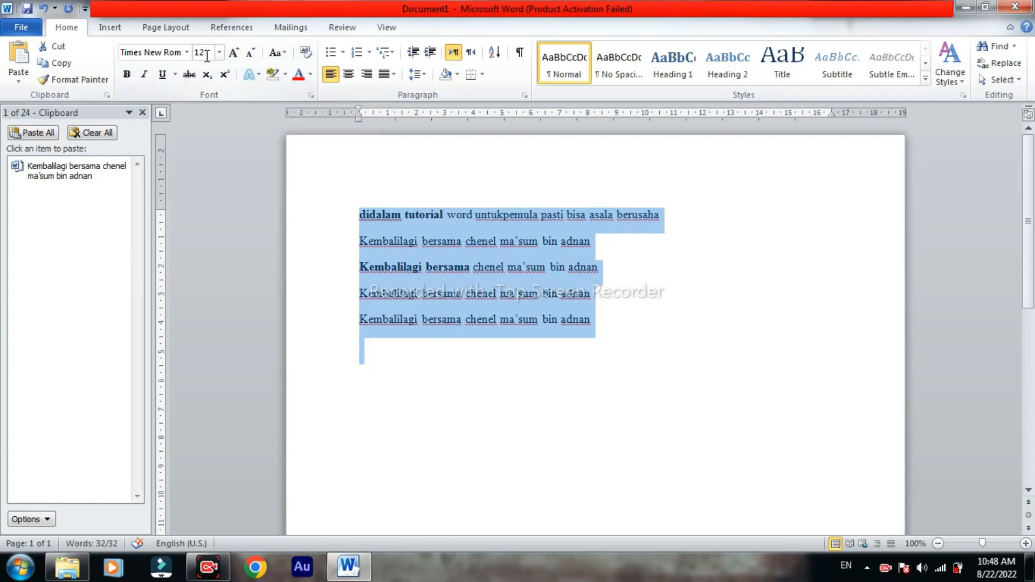
Try the sentence case, lowercase and UPPERCASE options in turn on all the text.
{"action": "left_click", "coordinate": [284, 51]}
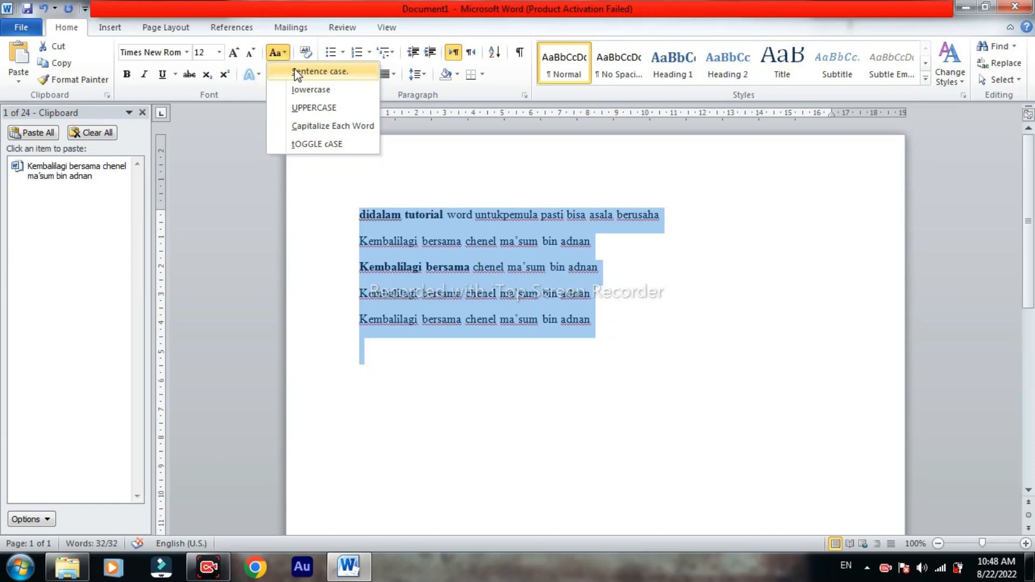
{"action": "left_click", "coordinate": [296, 72]}
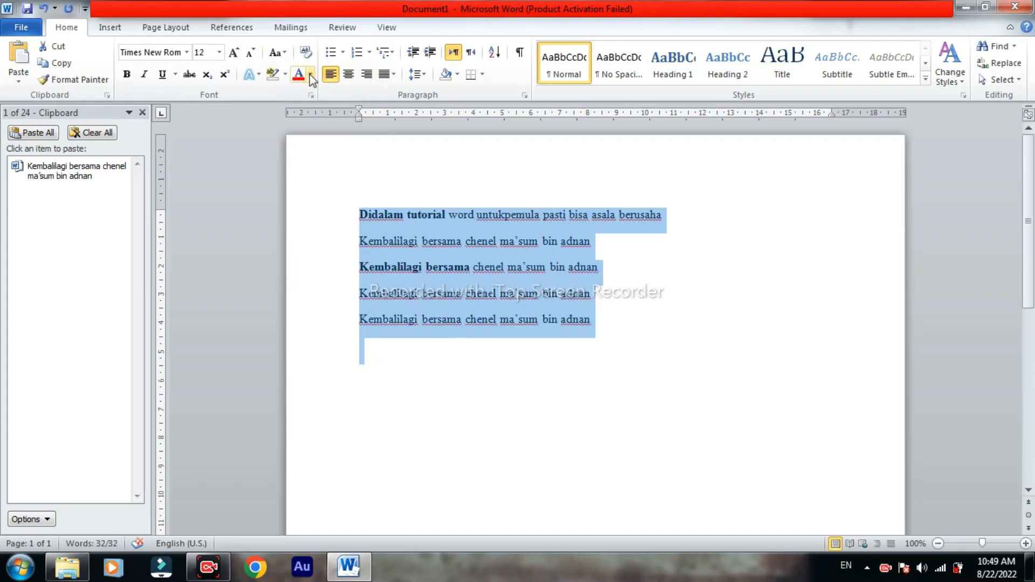
{"action": "left_click", "coordinate": [285, 54]}
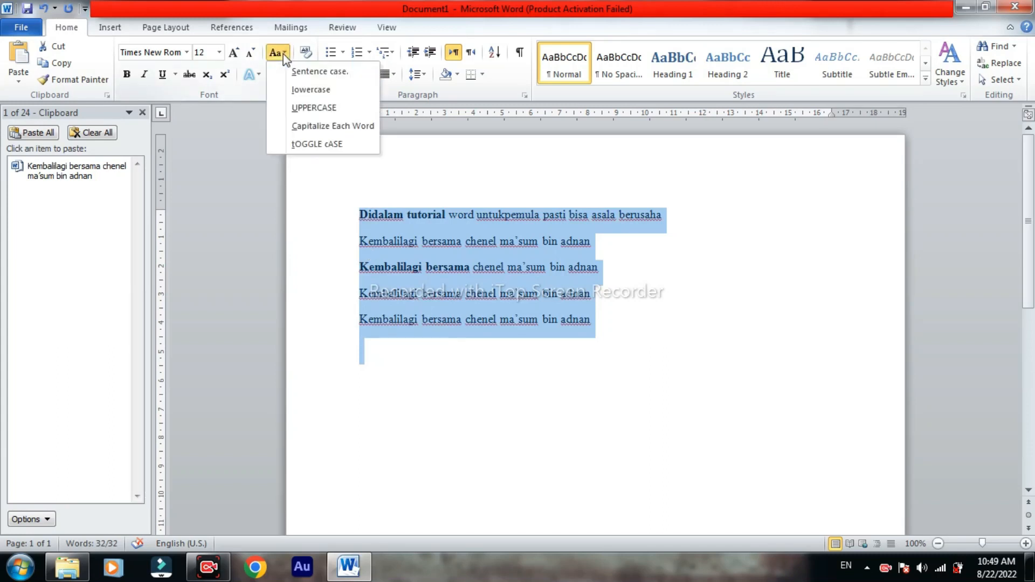
{"action": "left_click", "coordinate": [306, 91]}
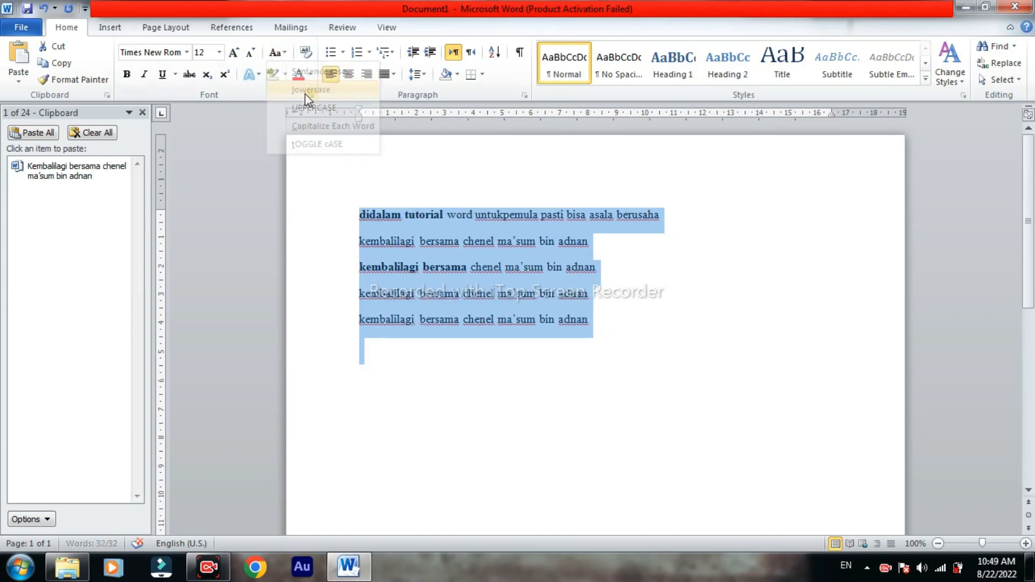
{"action": "left_click", "coordinate": [286, 53]}
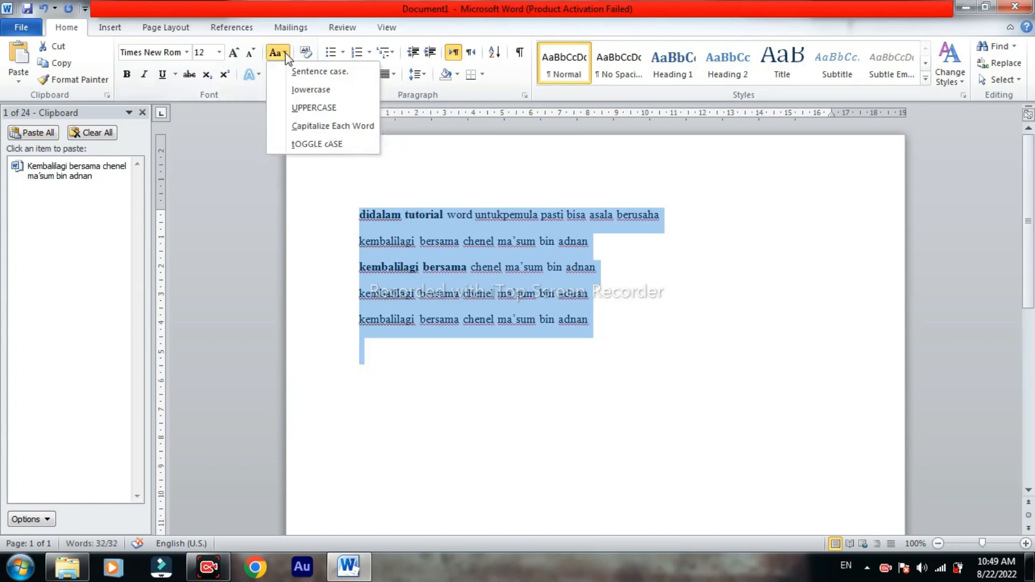
{"action": "left_click", "coordinate": [302, 108]}
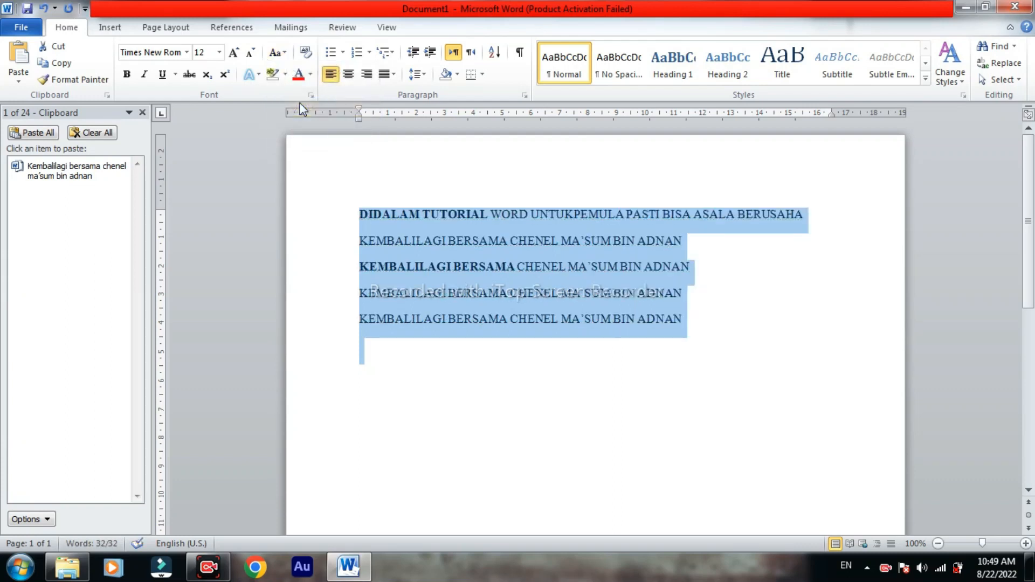
Capitalize each word of all the text, and apply tOGGLE cASE to it.
{"action": "left_click", "coordinate": [276, 53]}
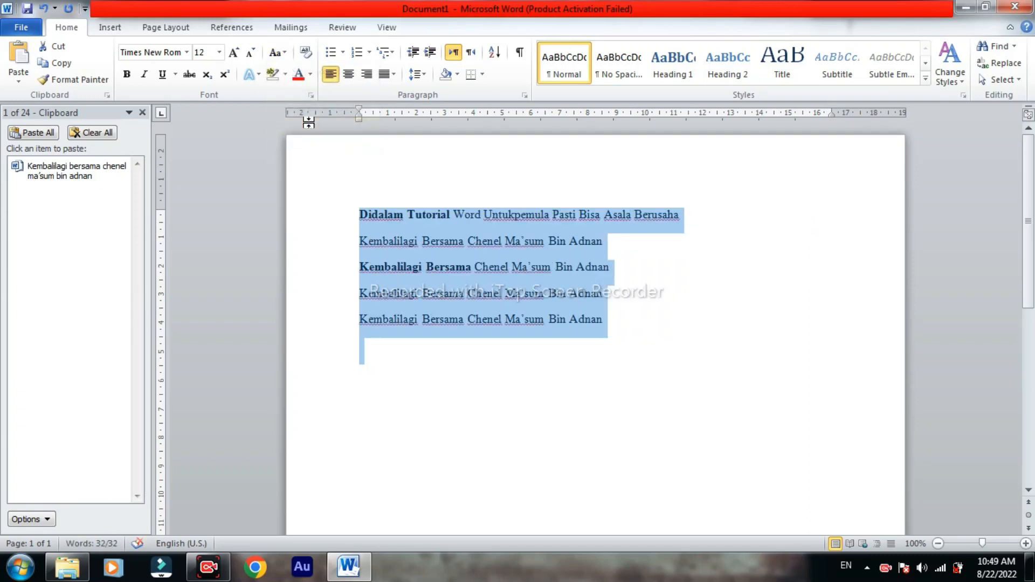
{"action": "left_click", "coordinate": [287, 53]}
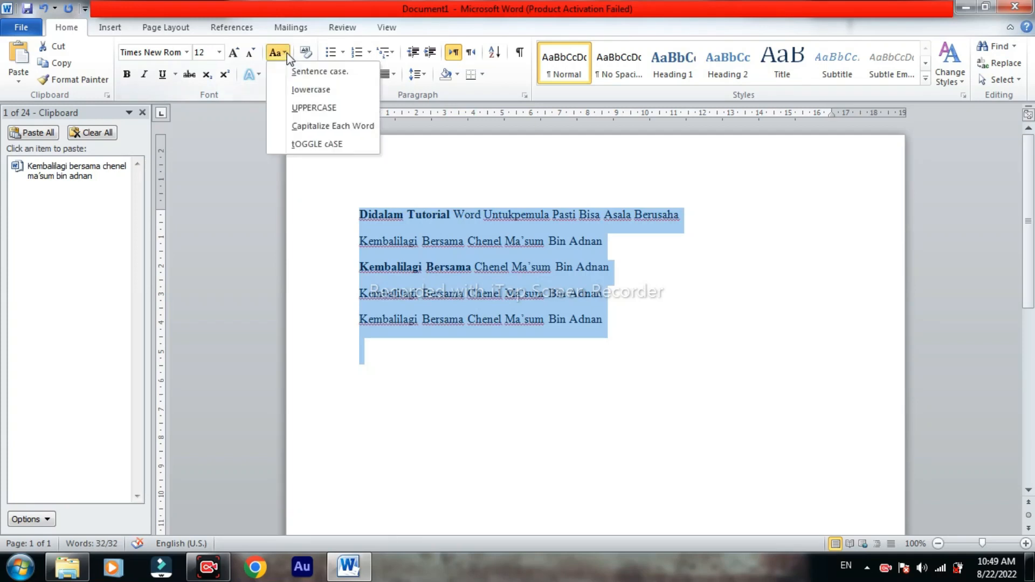
{"action": "left_click", "coordinate": [312, 145]}
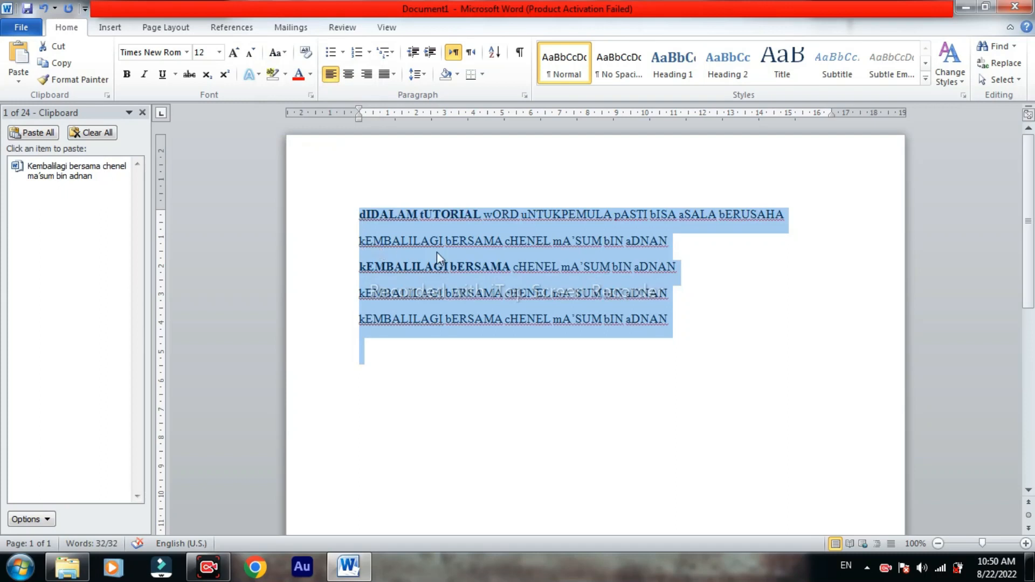
Apply sentence case to all the text and remove the bold formatting from it.
{"action": "left_click", "coordinate": [286, 54]}
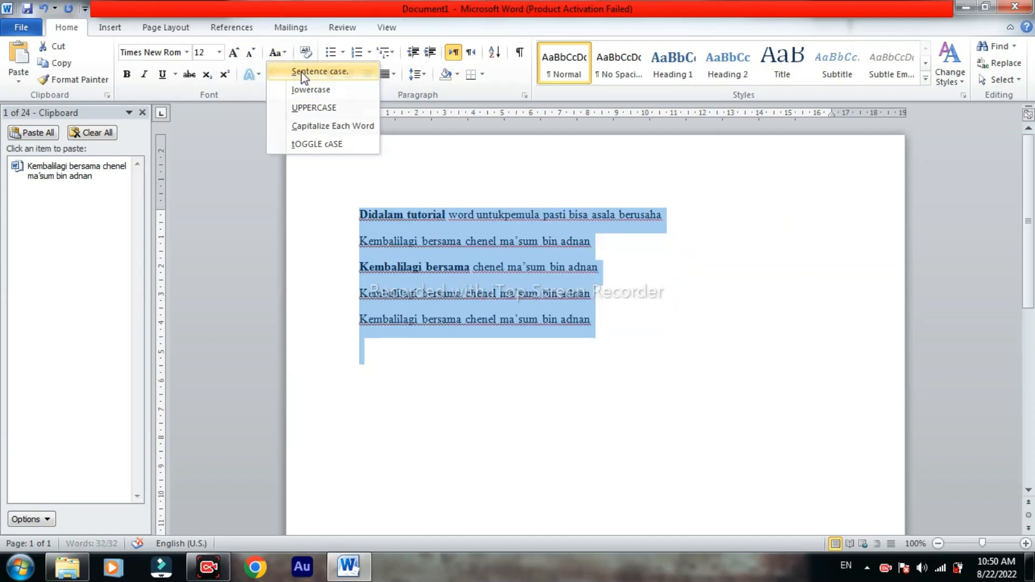
{"action": "left_click", "coordinate": [304, 74]}
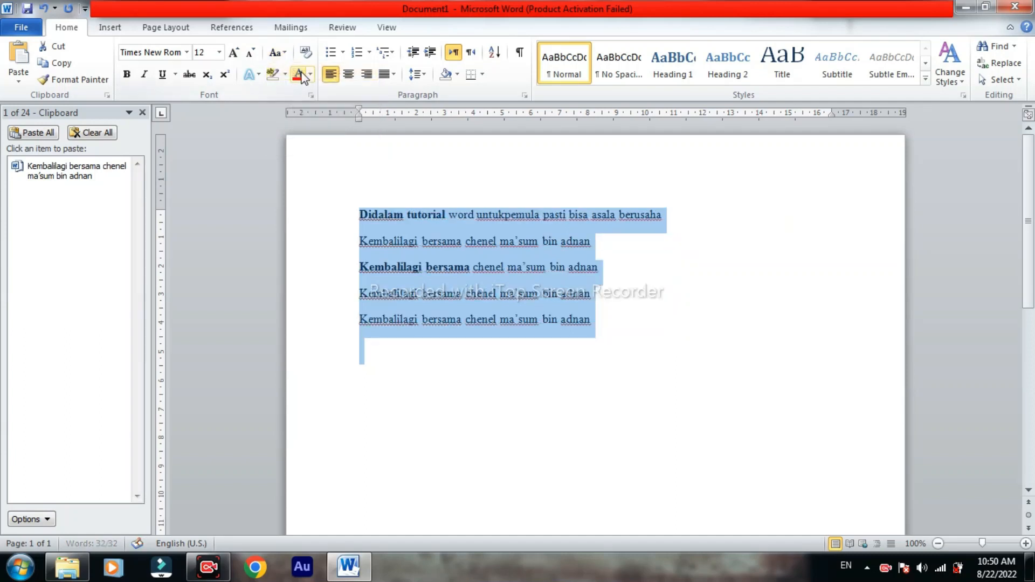
{"action": "left_click", "coordinate": [126, 75]}
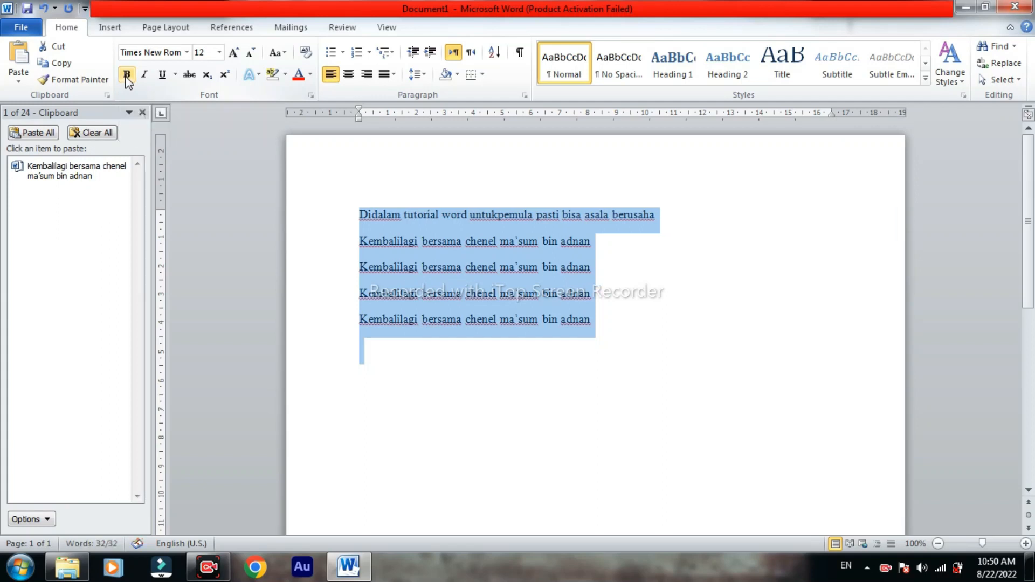
Try bold, italic and underline on all the text, and switch all three styles off again.
{"action": "left_click", "coordinate": [126, 75]}
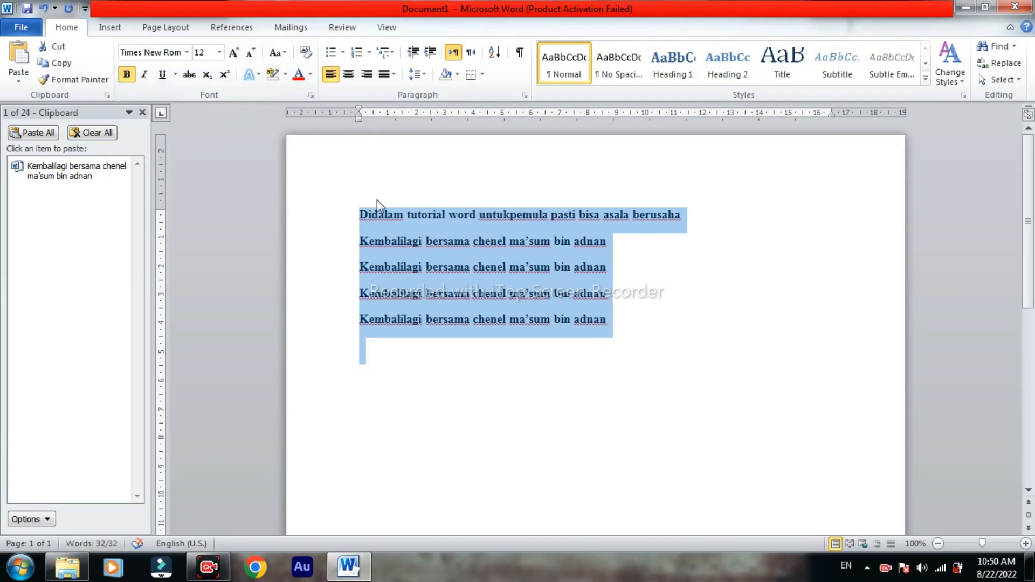
{"action": "left_click", "coordinate": [148, 76]}
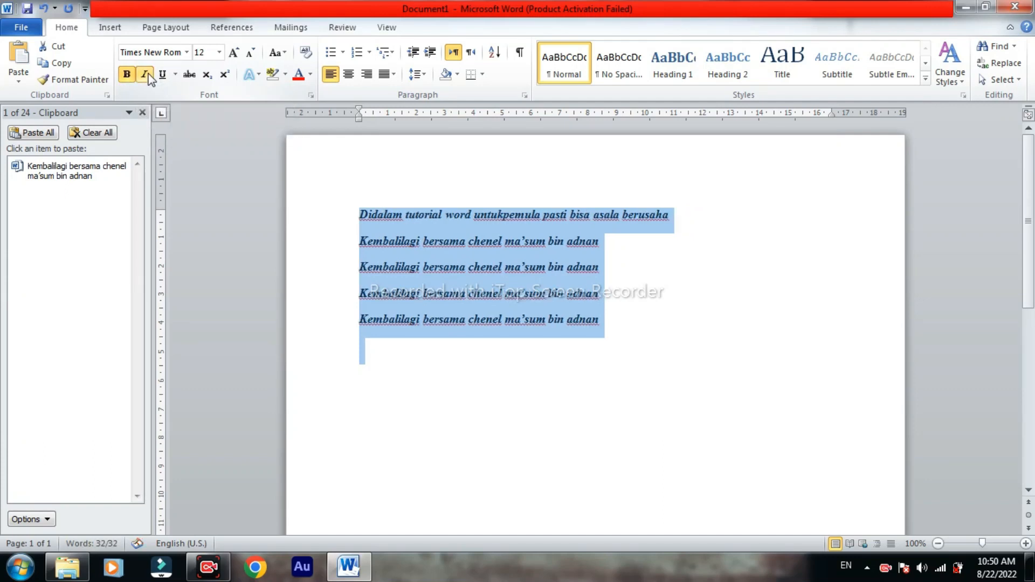
{"action": "left_click", "coordinate": [175, 74]}
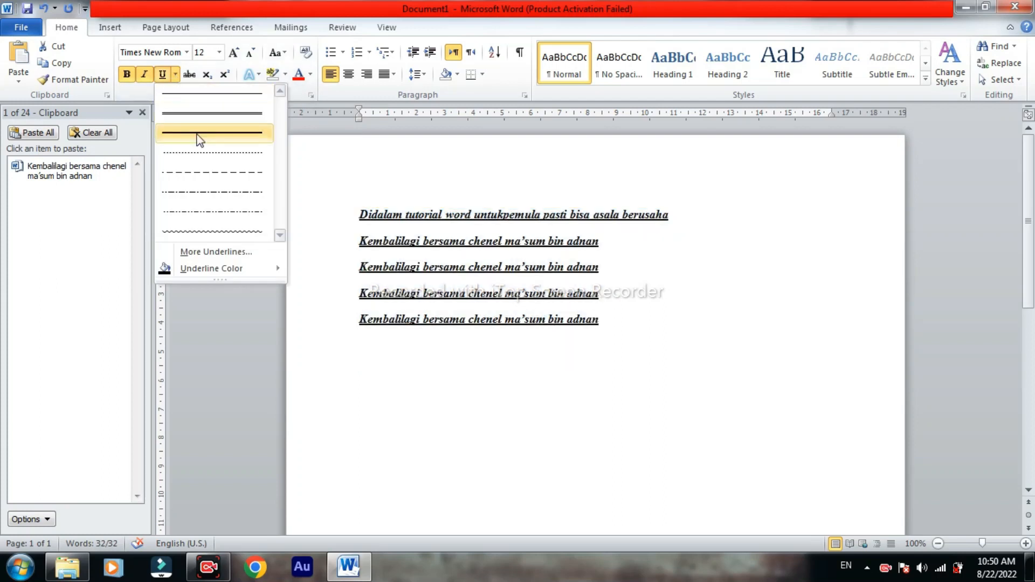
{"action": "left_click", "coordinate": [163, 74]}
{"action": "left_click", "coordinate": [148, 74]}
{"action": "left_click", "coordinate": [128, 74]}
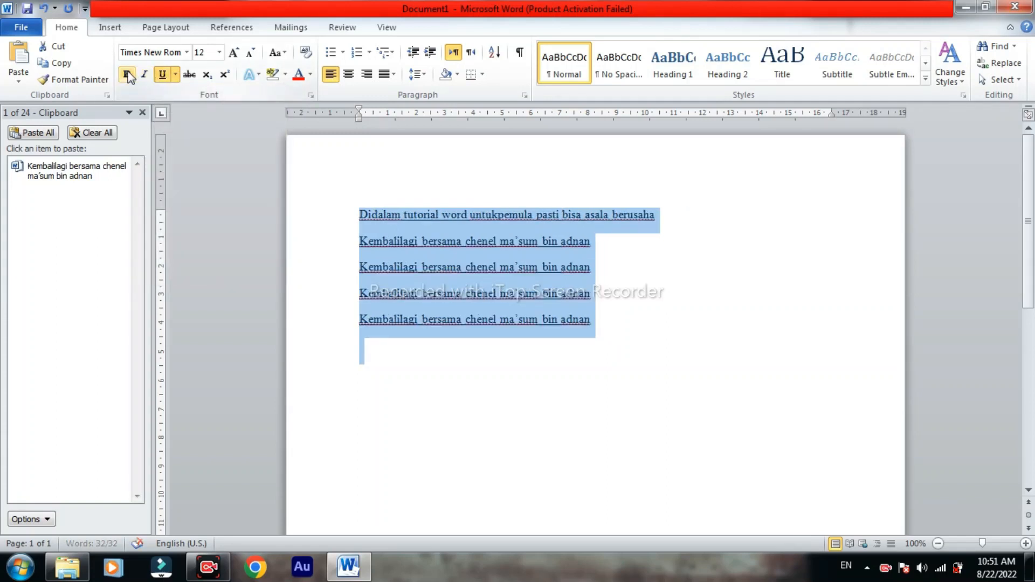
{"action": "left_click", "coordinate": [164, 73]}
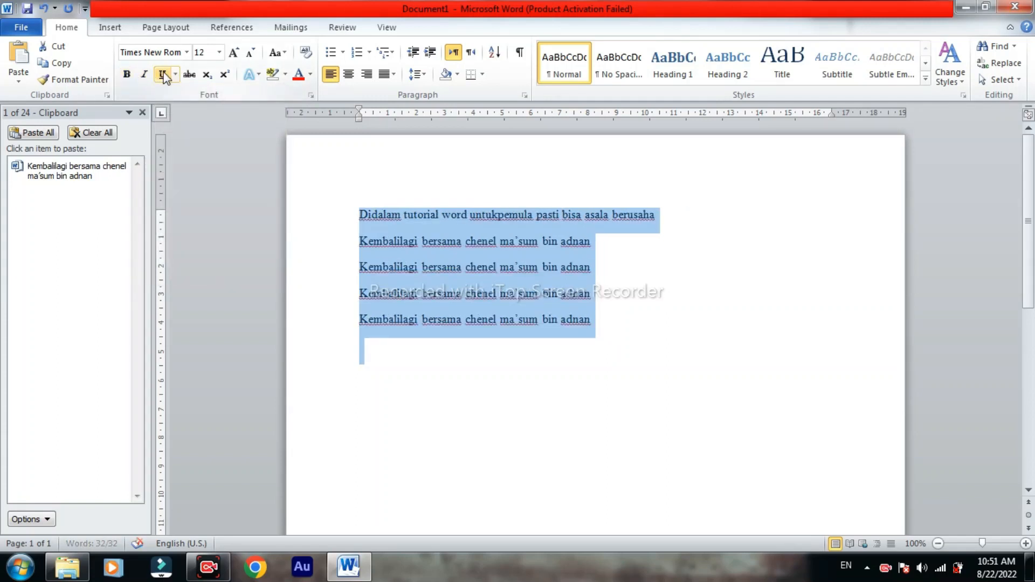
Apply strikethrough to all the text and remove it again.
{"action": "left_click", "coordinate": [191, 78]}
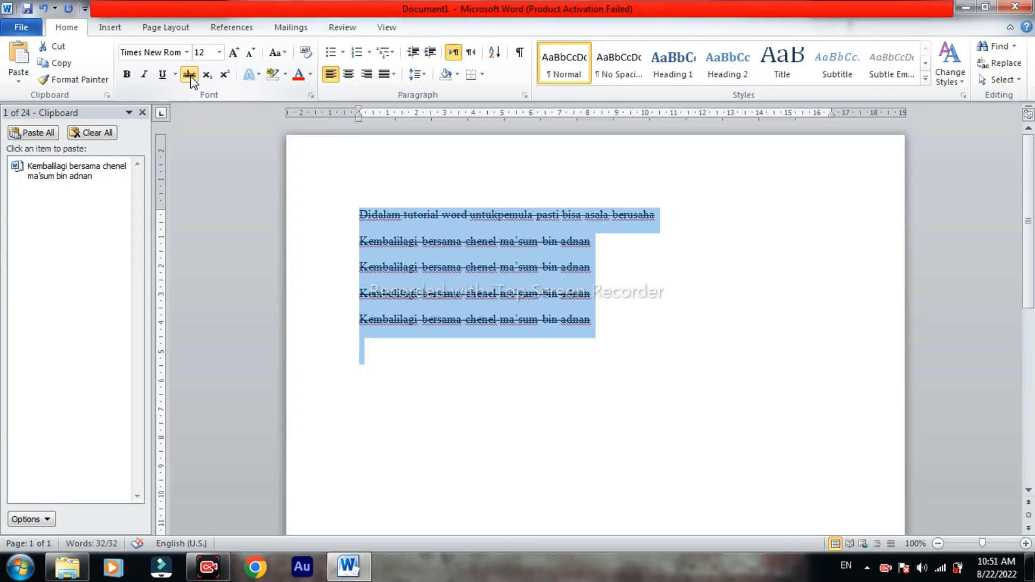
{"action": "left_click", "coordinate": [190, 77]}
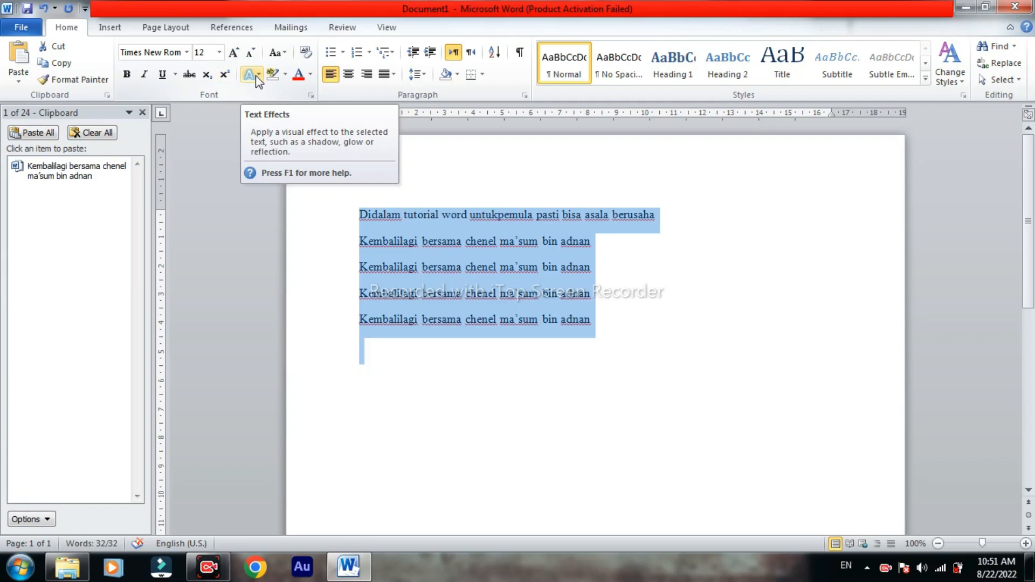
Apply the third text effect in the gallery's first row to "Didalam tutorial" on the first line.
{"action": "left_click", "coordinate": [366, 235]}
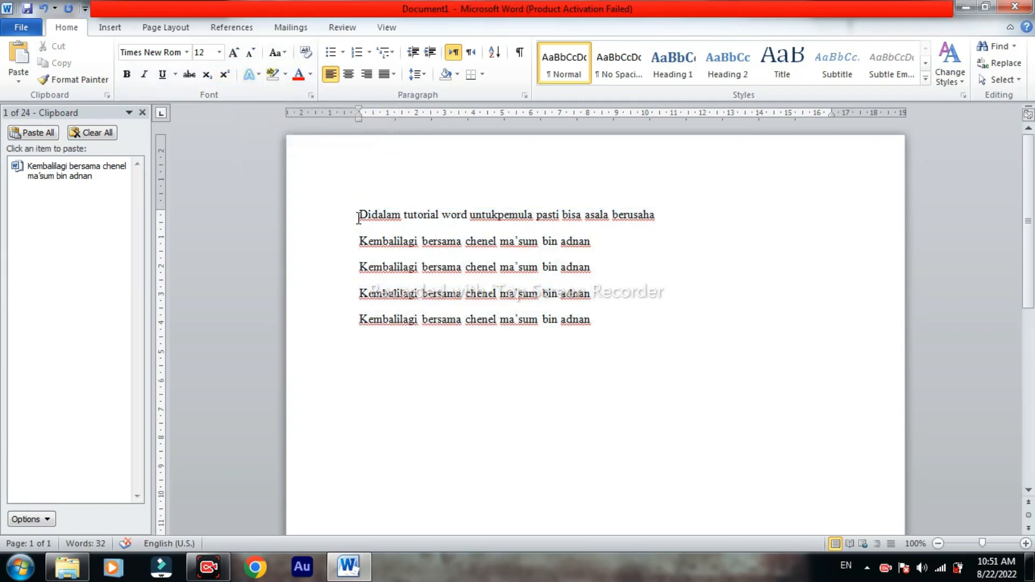
{"action": "left_click_drag", "start_coordinate": [359, 218], "coordinate": [441, 221]}
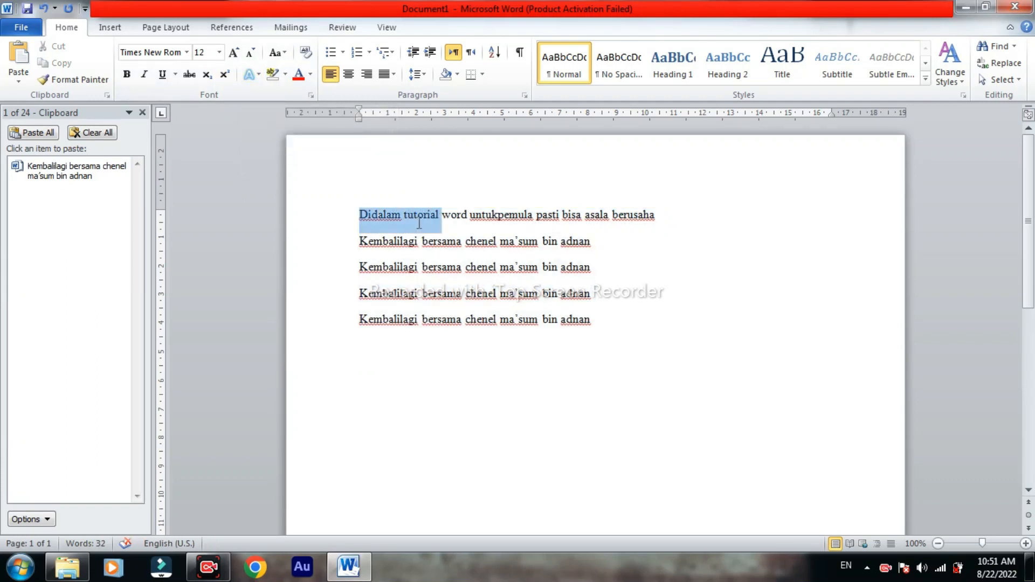
{"action": "left_click", "coordinate": [252, 74]}
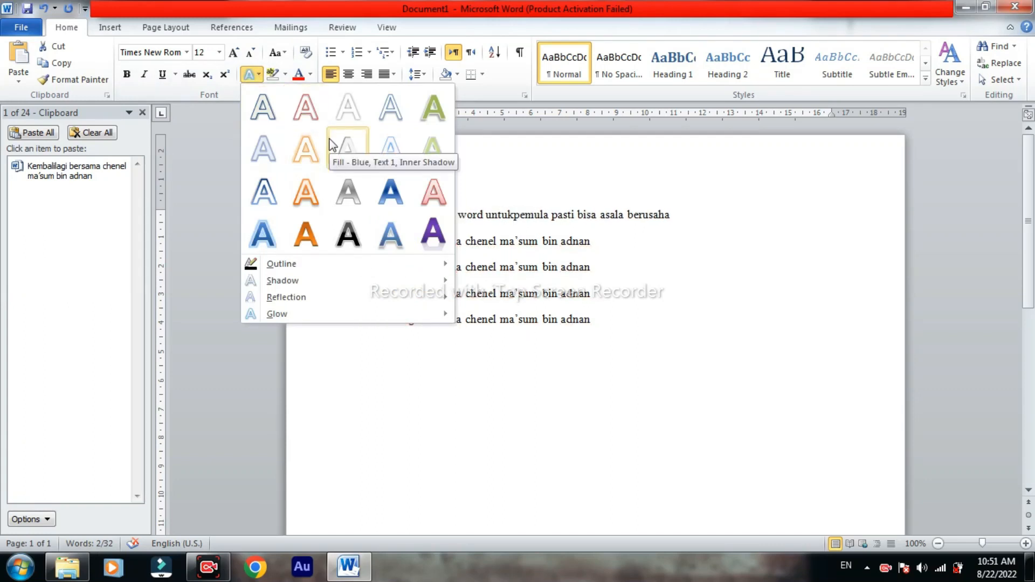
{"action": "left_click", "coordinate": [348, 108]}
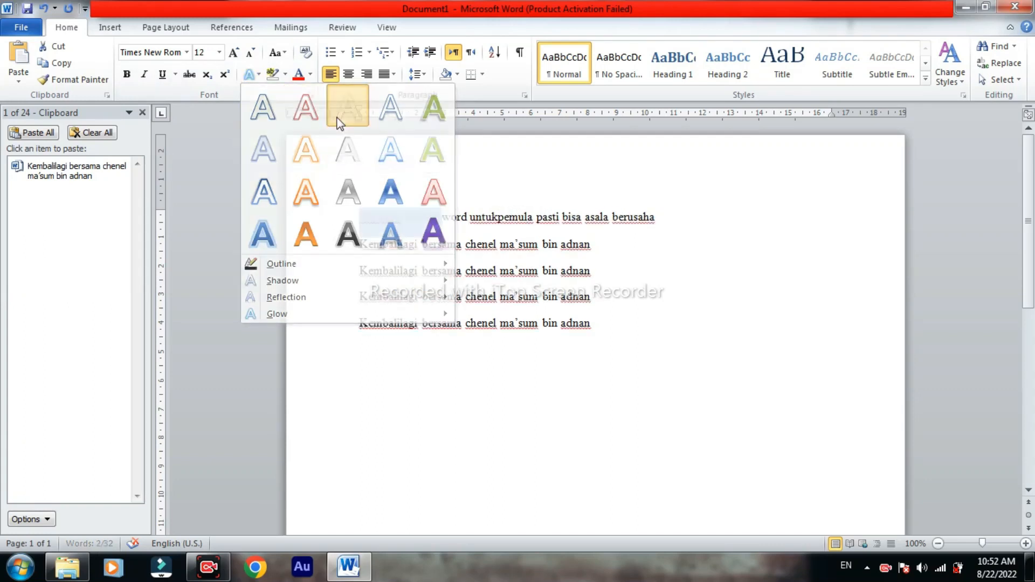
Highlight the word "untukpemula" on the first line in bright green.
{"action": "left_click", "coordinate": [468, 206]}
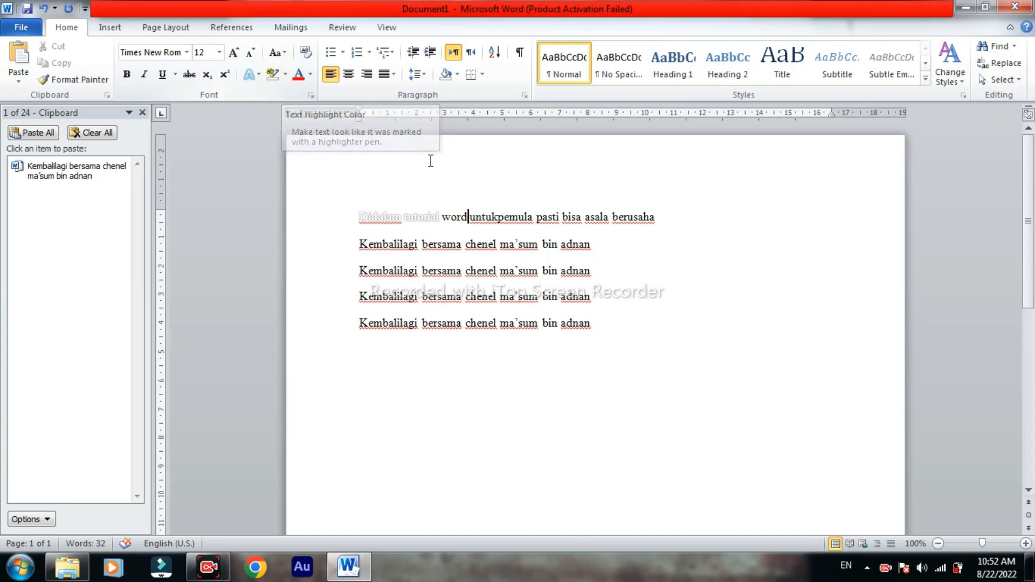
{"action": "left_click_drag", "start_coordinate": [470, 218], "coordinate": [533, 229]}
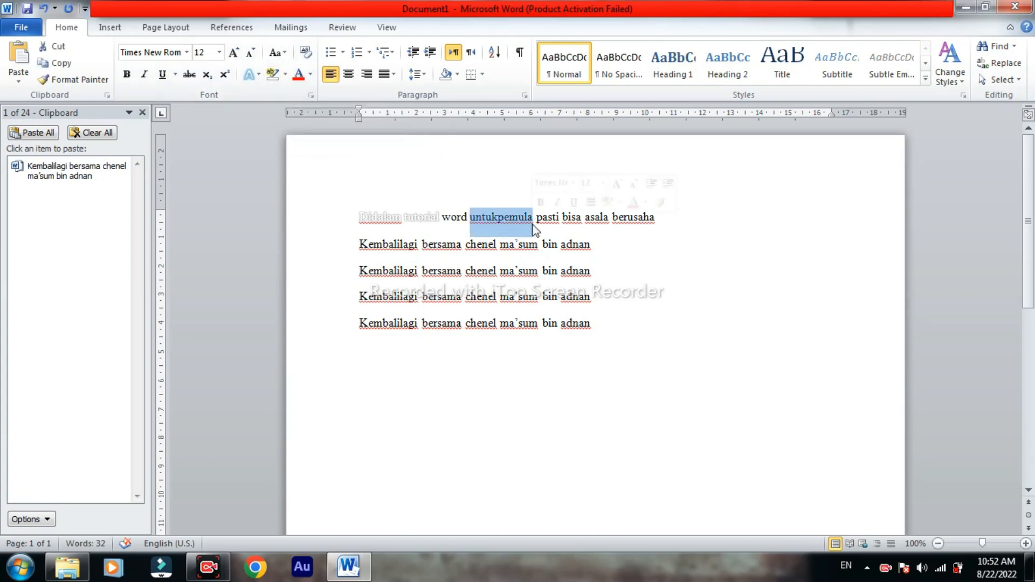
{"action": "left_click", "coordinate": [285, 74]}
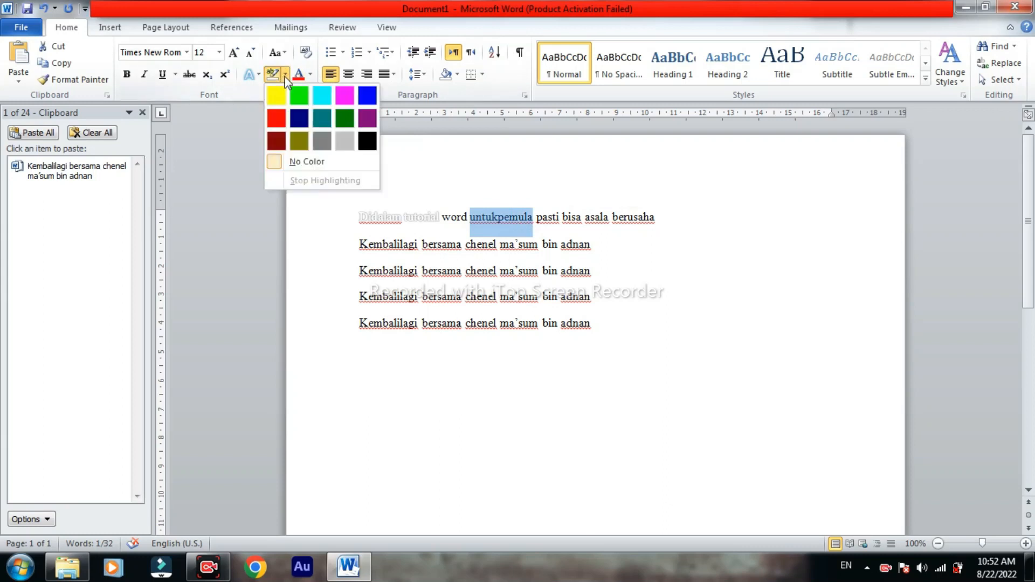
{"action": "left_click", "coordinate": [303, 100]}
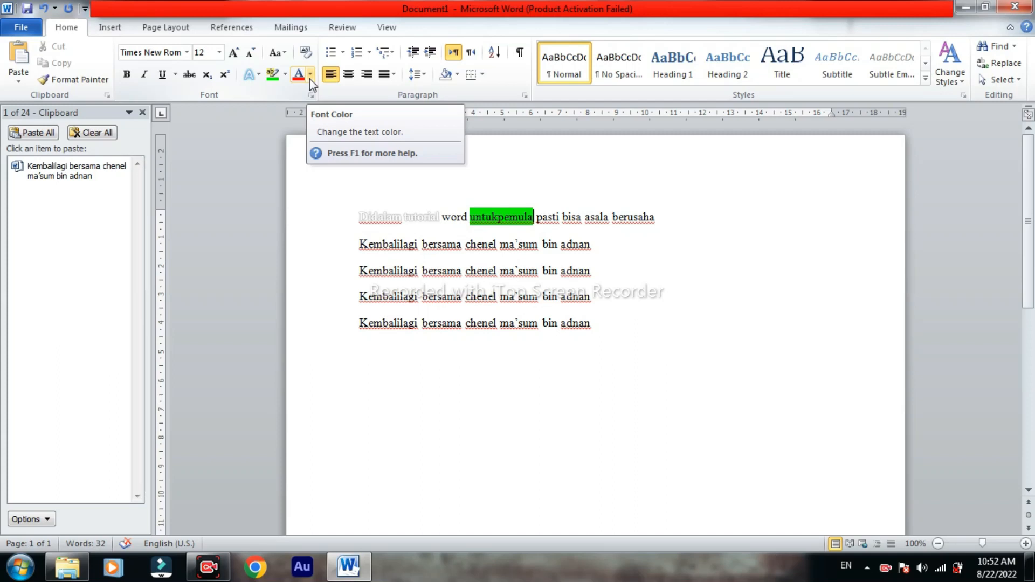
Color the word "Kembalilagi" on the second line red, and change it to a dark theme color.
{"action": "left_click_drag", "start_coordinate": [364, 244], "coordinate": [418, 257]}
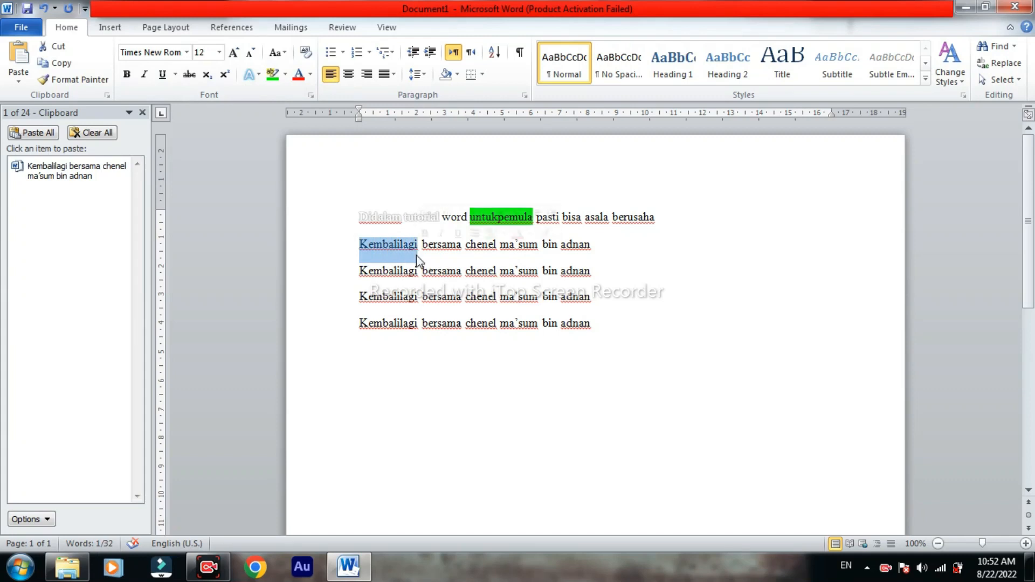
{"action": "left_click", "coordinate": [300, 76]}
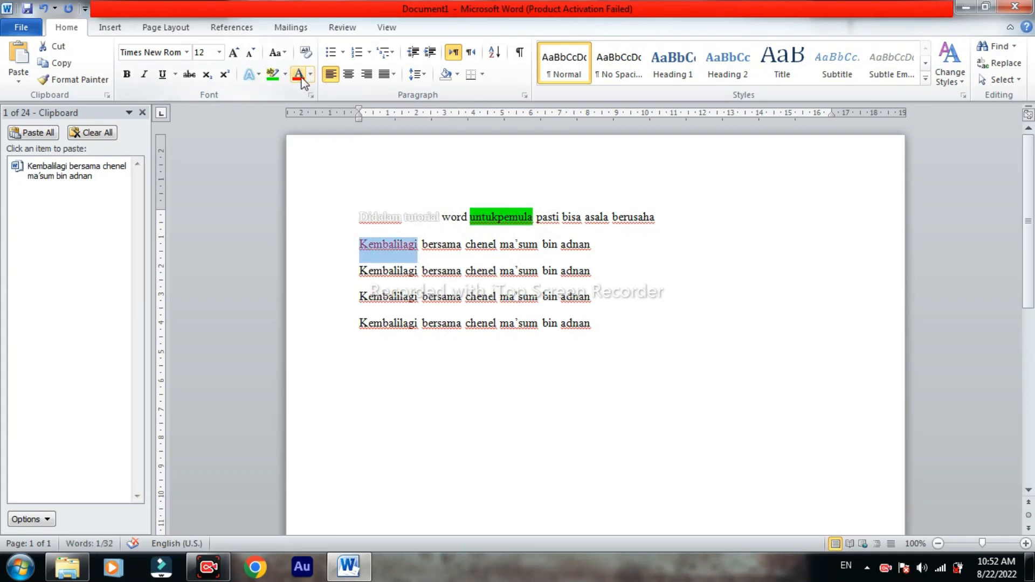
{"action": "left_click", "coordinate": [311, 75]}
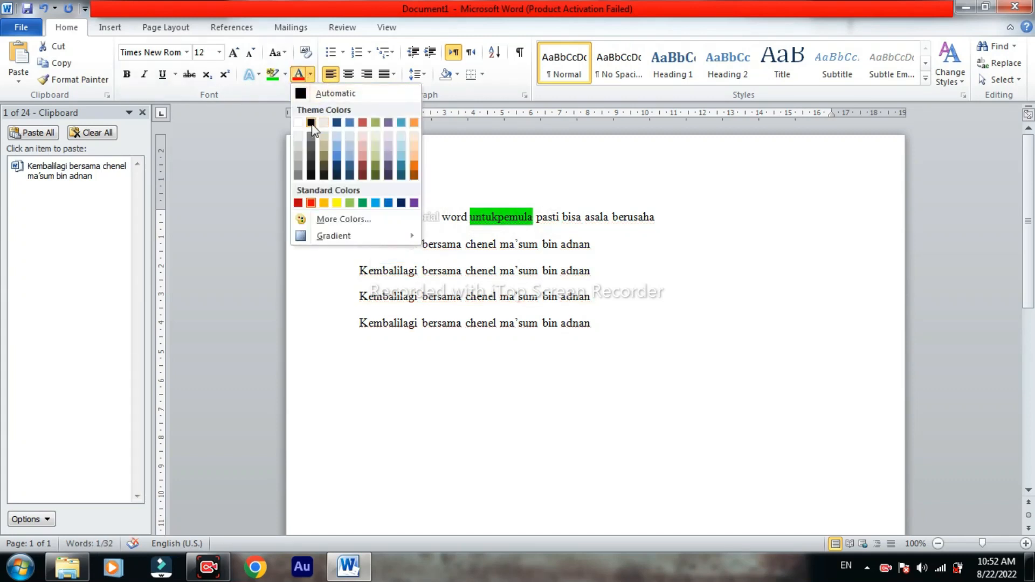
{"action": "left_click", "coordinate": [311, 123]}
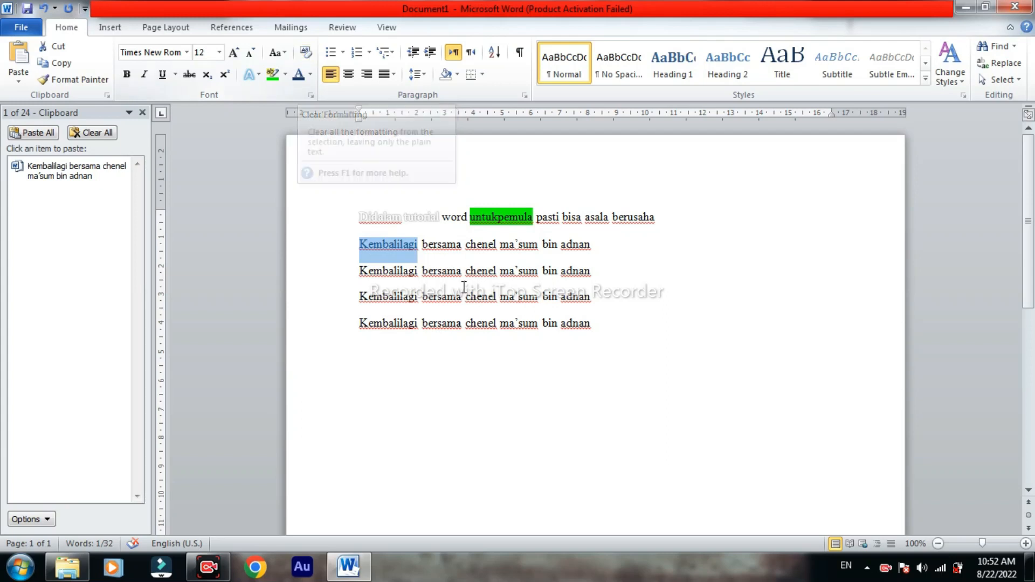
Clear the formatting of the first three lines, leaving plain text.
{"action": "left_click_drag", "start_coordinate": [359, 216], "coordinate": [505, 265]}
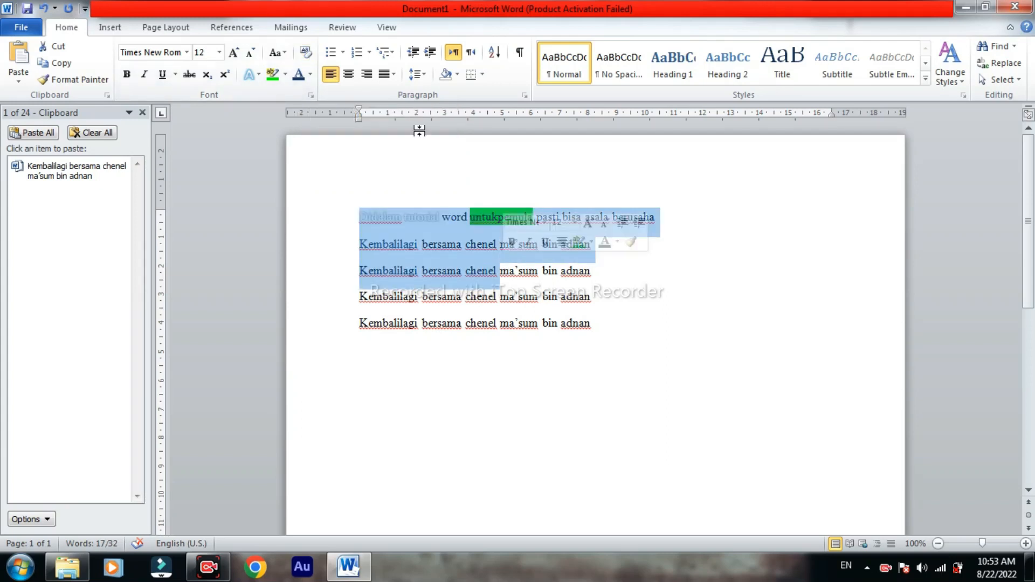
{"action": "left_click", "coordinate": [308, 55]}
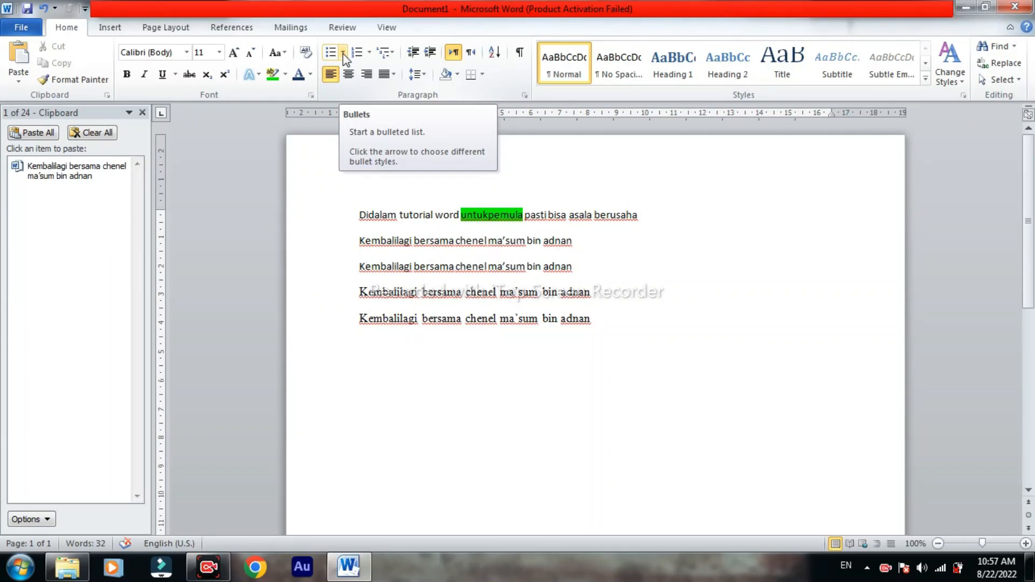
Turn all the document's lines into a bulleted list with solid round bullets, and look through the bullet library.
{"action": "left_click_drag", "start_coordinate": [359, 215], "coordinate": [620, 337]}
{"action": "left_click", "coordinate": [621, 337]}
{"action": "left_click", "coordinate": [452, 305]}
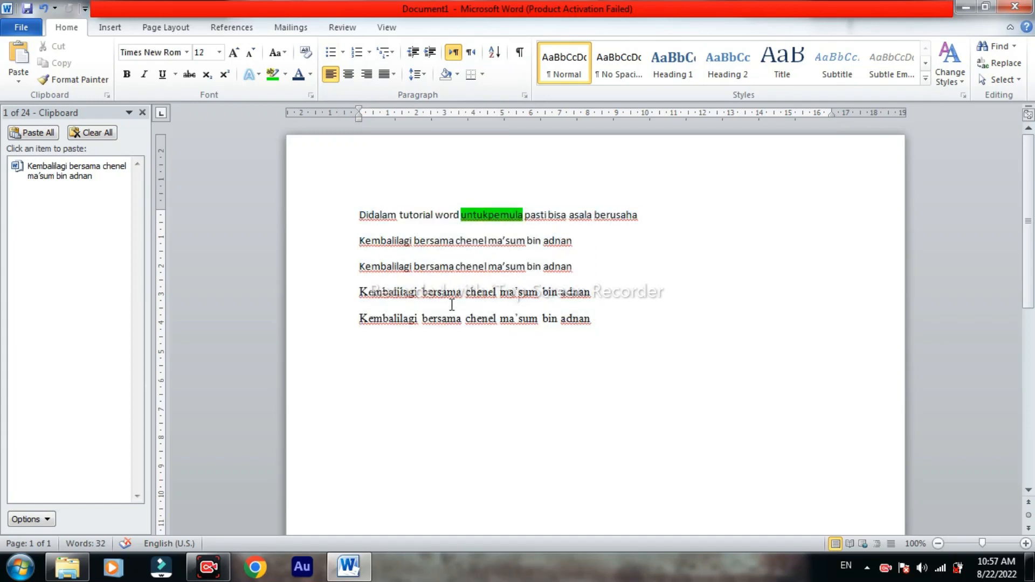
{"action": "key", "text": "ctrl+a"}
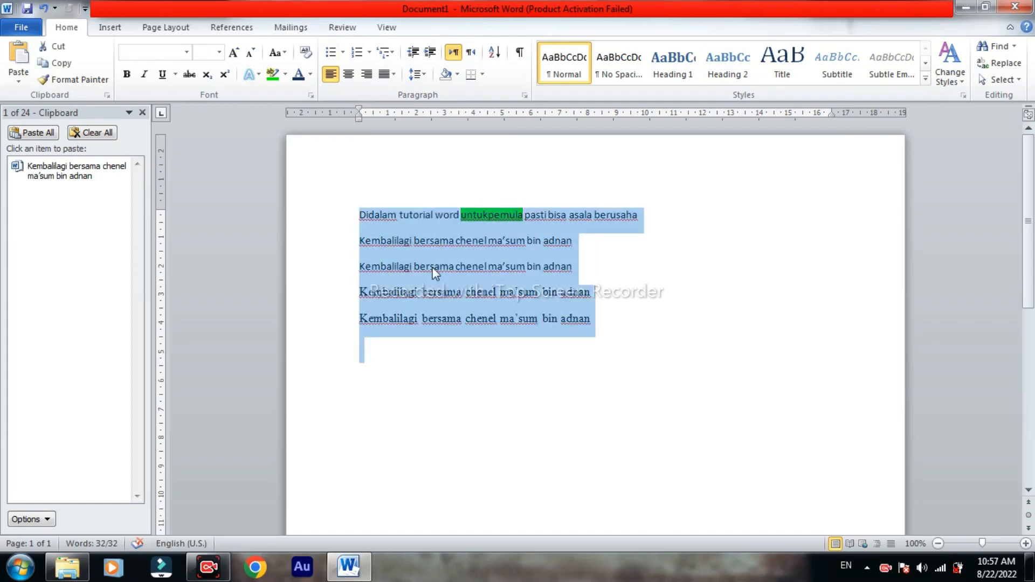
{"action": "left_click", "coordinate": [332, 52]}
{"action": "left_click", "coordinate": [344, 52]}
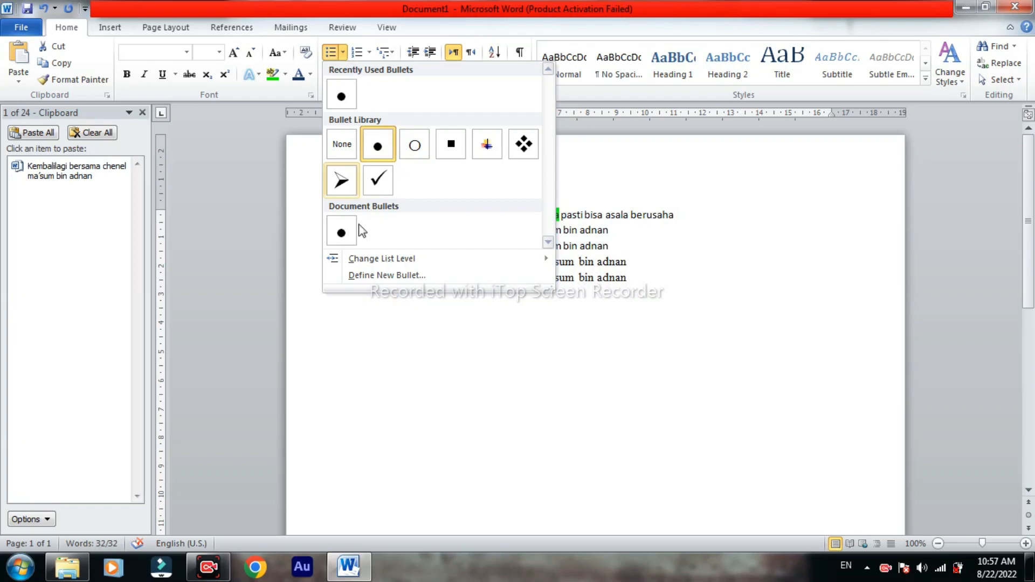
{"action": "left_click", "coordinate": [402, 326]}
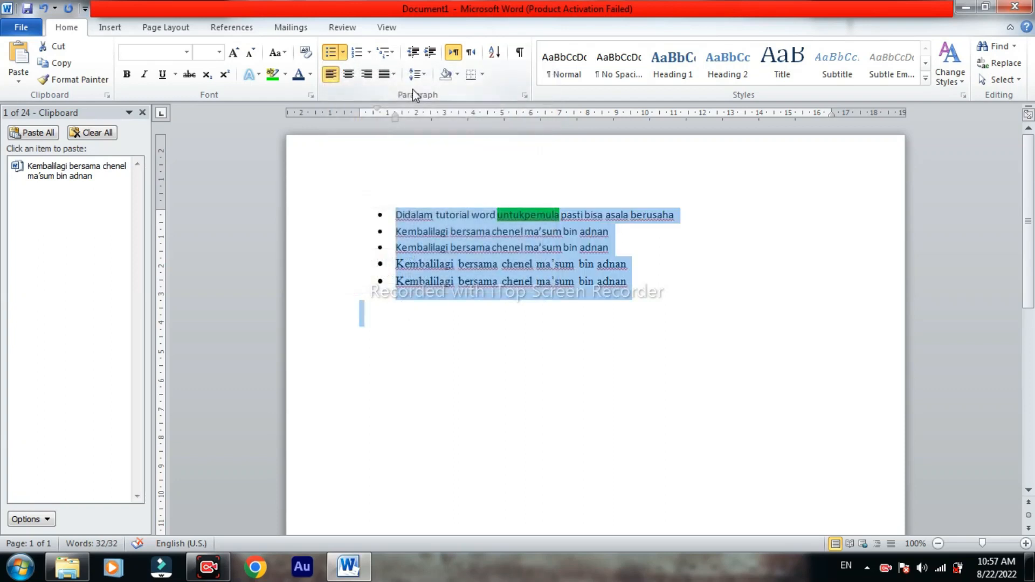
Change the whole list to the A. B. C. numbering format and show the multilevel list options.
{"action": "left_click", "coordinate": [370, 52]}
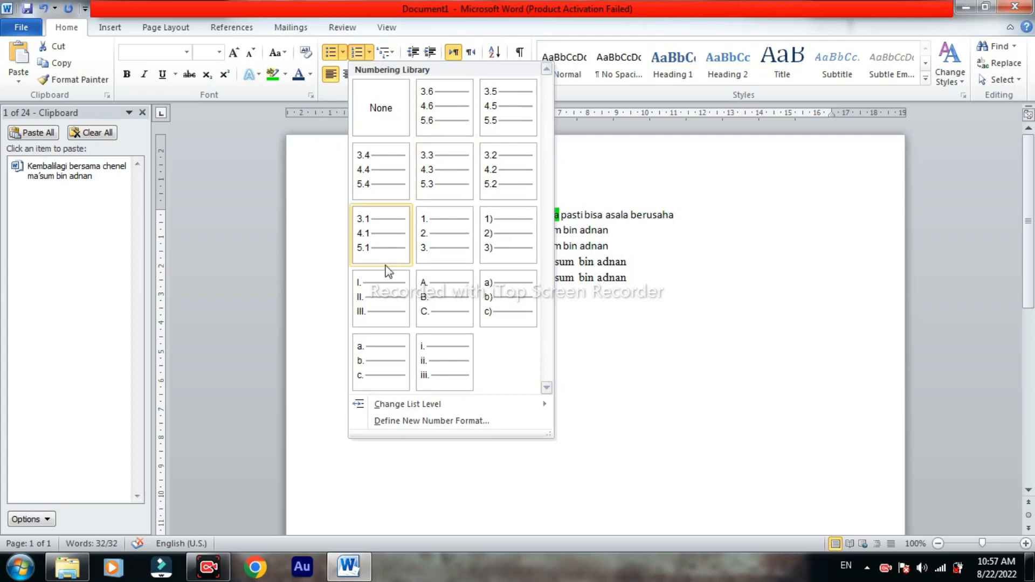
{"action": "left_click", "coordinate": [464, 297]}
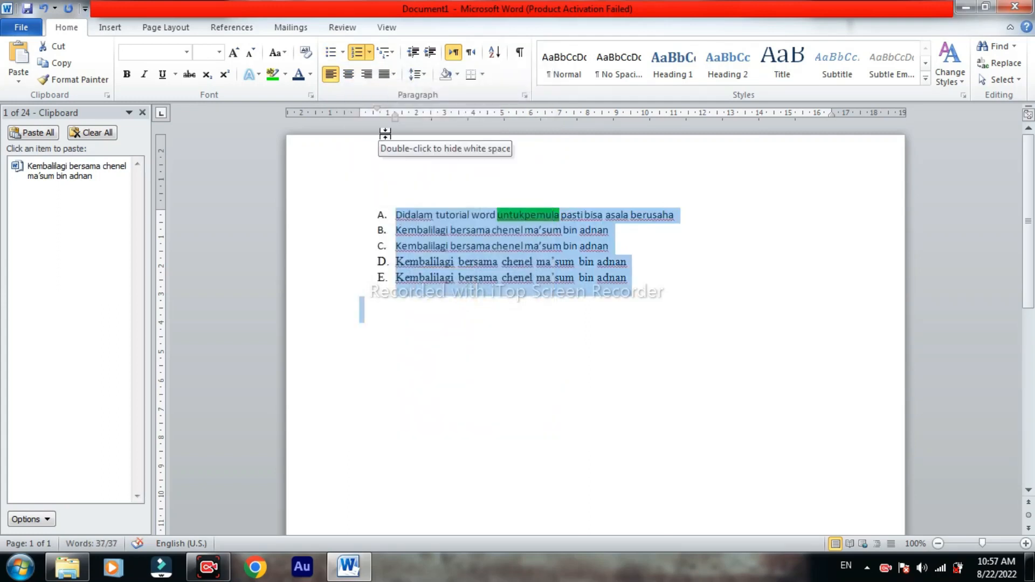
{"action": "left_click", "coordinate": [393, 52]}
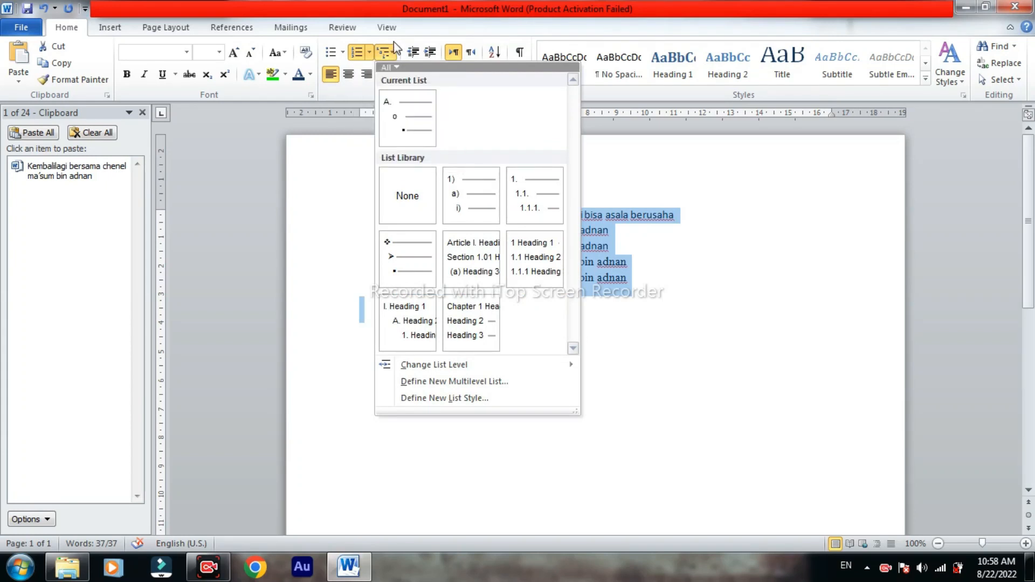
Decrease the list's indent, increase and decrease it once more, and shift its left indent slightly outside the page margin.
{"action": "left_click", "coordinate": [420, 53]}
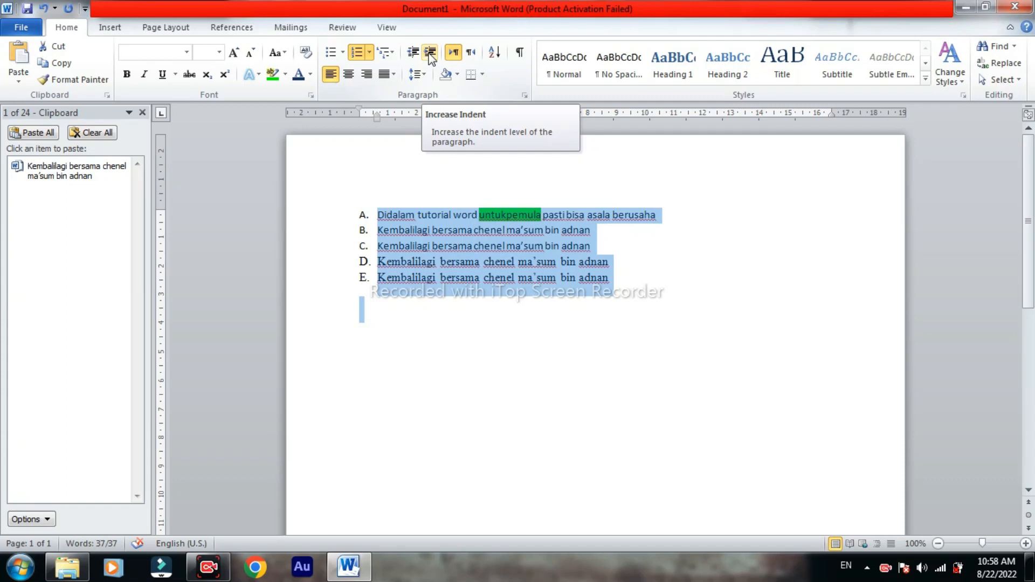
{"action": "left_click", "coordinate": [430, 57]}
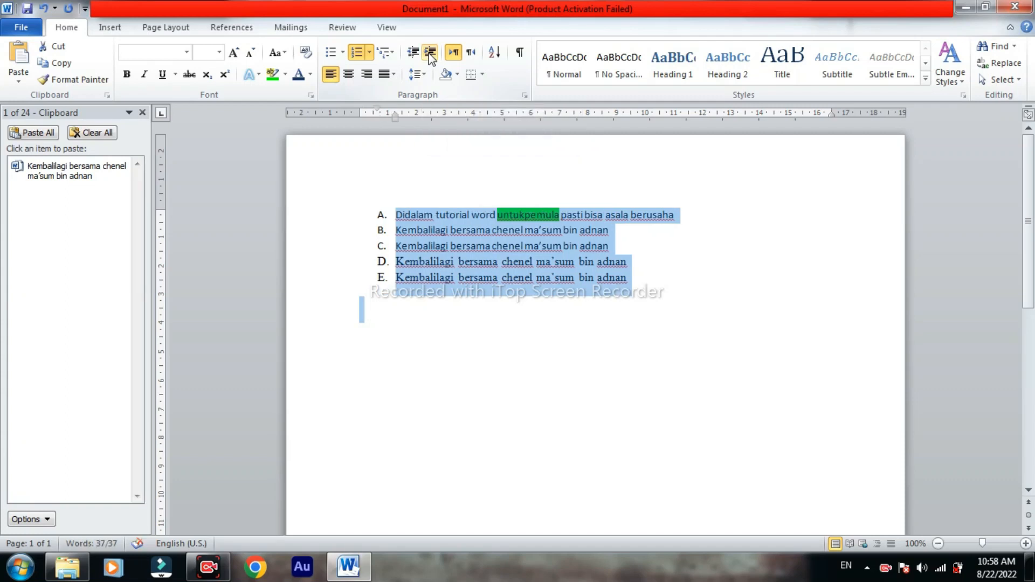
{"action": "left_click", "coordinate": [414, 56]}
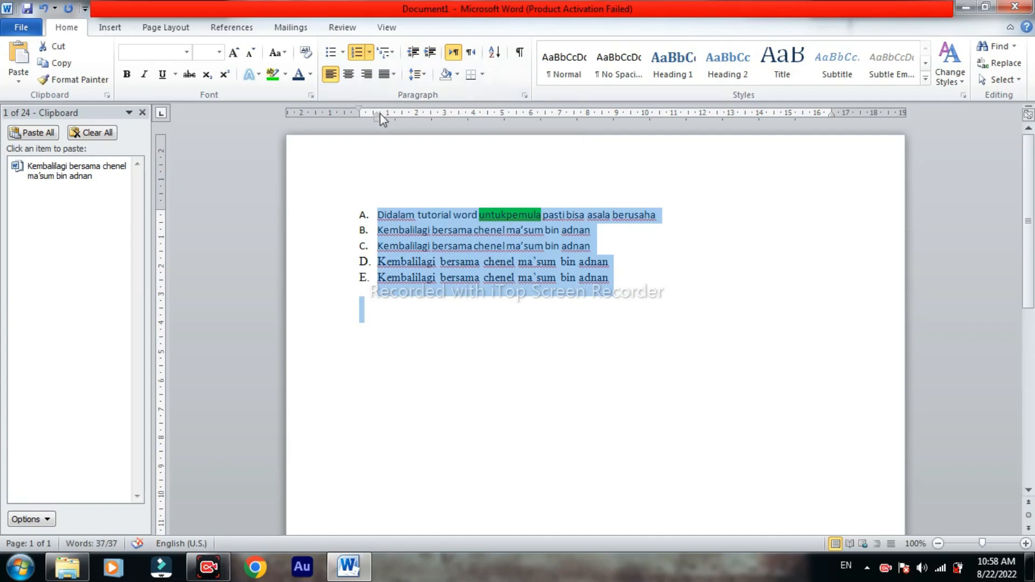
{"action": "left_click_drag", "start_coordinate": [378, 116], "coordinate": [367, 118]}
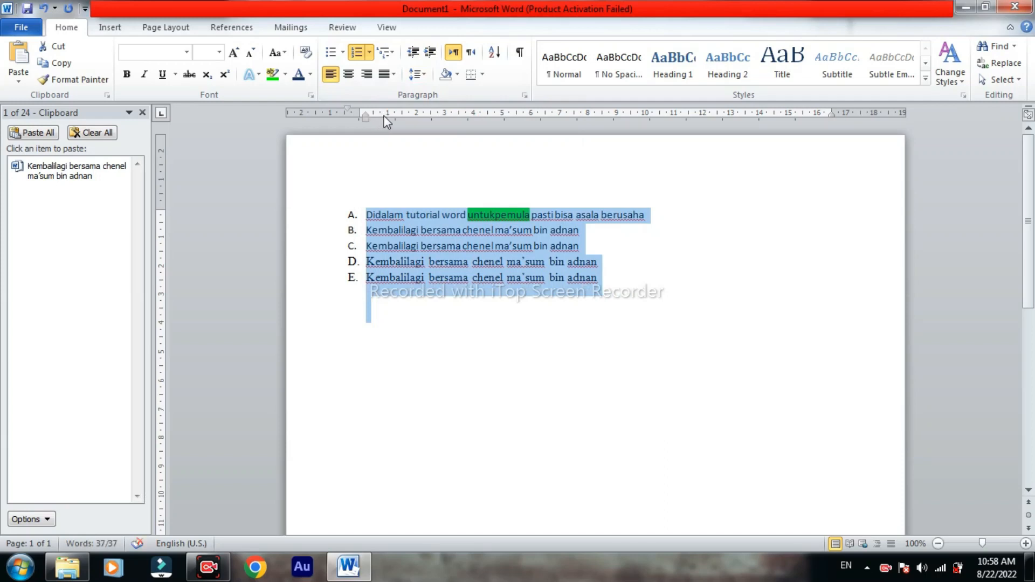
Set the list's hanging indent slightly further in, and move its first-line indent back to the page's left margin.
{"action": "left_click_drag", "start_coordinate": [367, 117], "coordinate": [382, 119]}
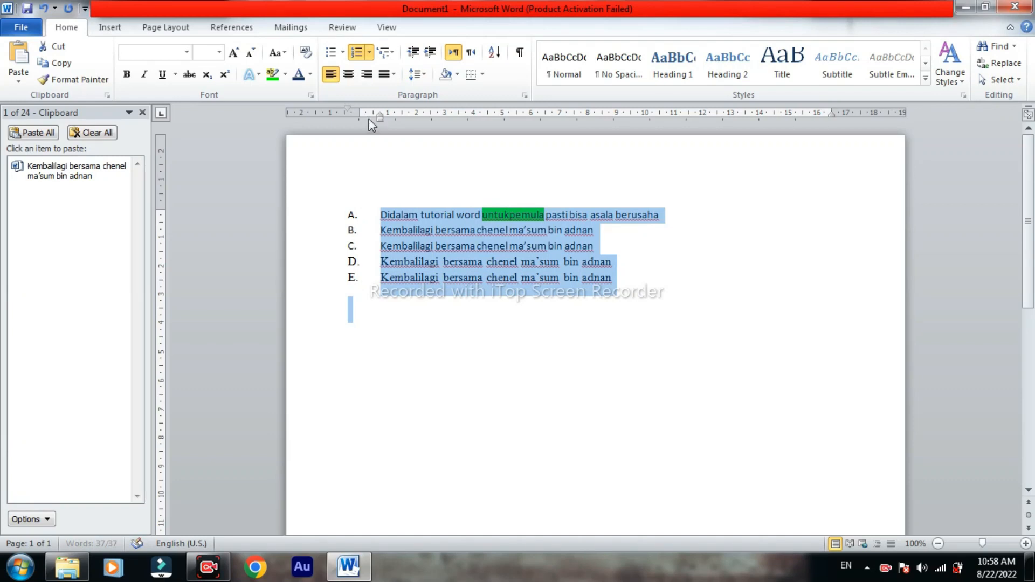
{"action": "left_click_drag", "start_coordinate": [380, 110], "coordinate": [366, 112]}
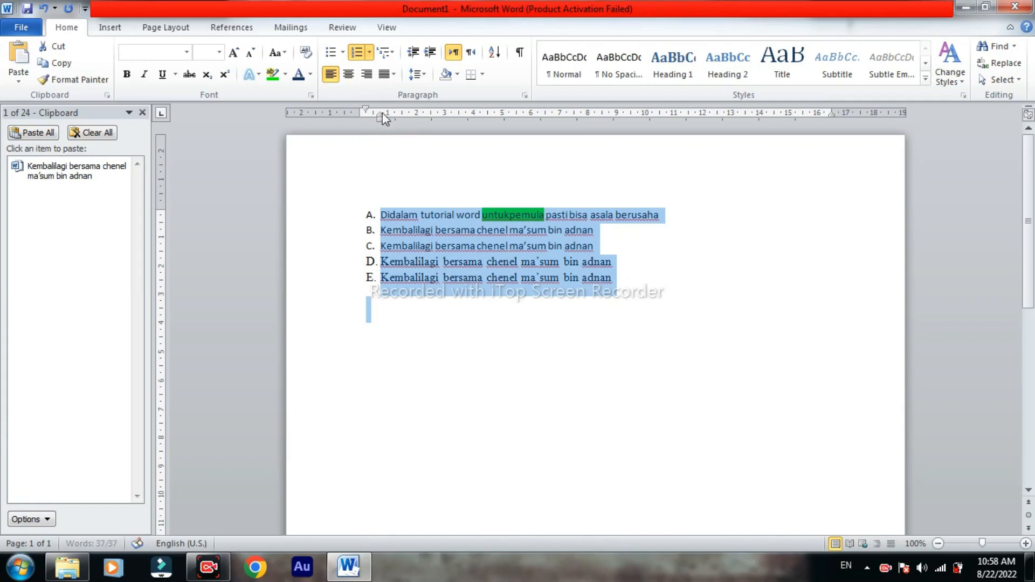
Sort the list paragraphs as text with no header row in ascending order, and re-sort them in descending order.
{"action": "left_click", "coordinate": [498, 52]}
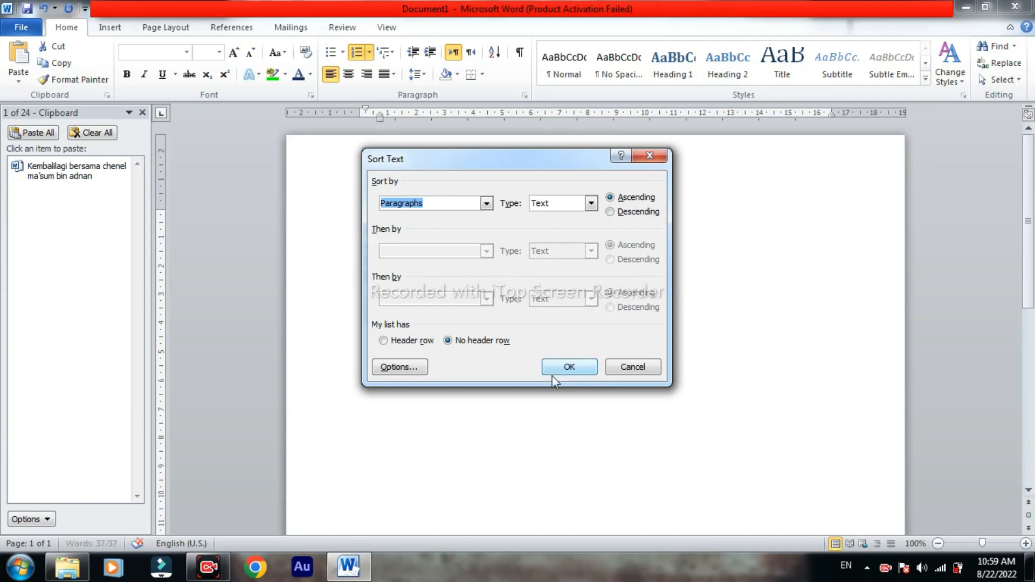
{"action": "left_click", "coordinate": [564, 369]}
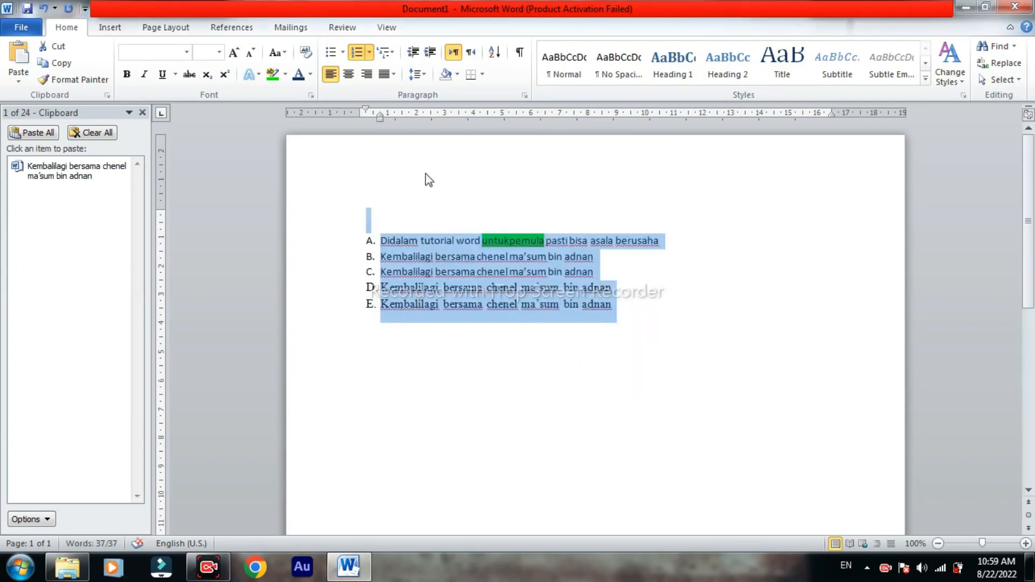
{"action": "left_click", "coordinate": [494, 52]}
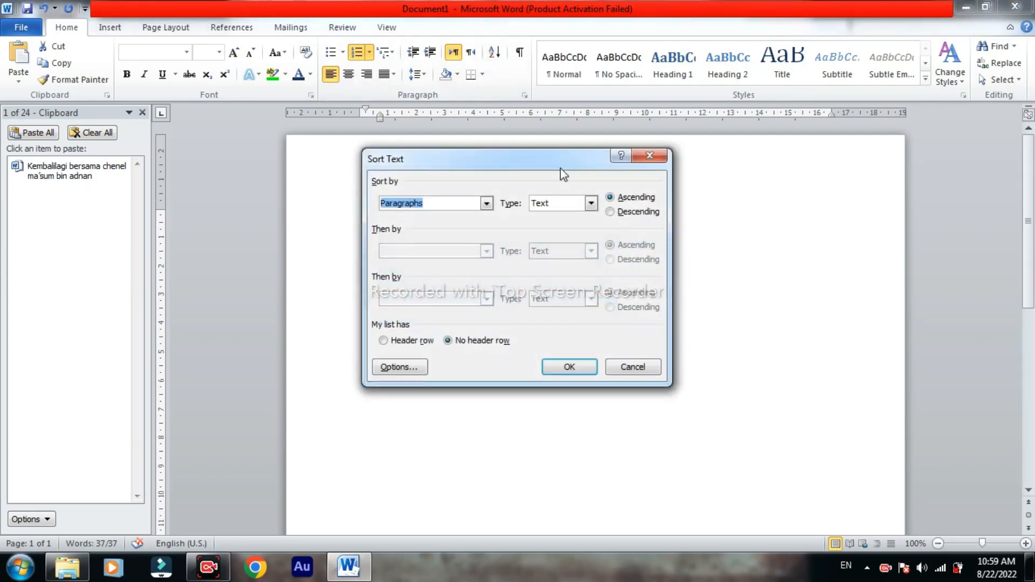
{"action": "left_click", "coordinate": [611, 213]}
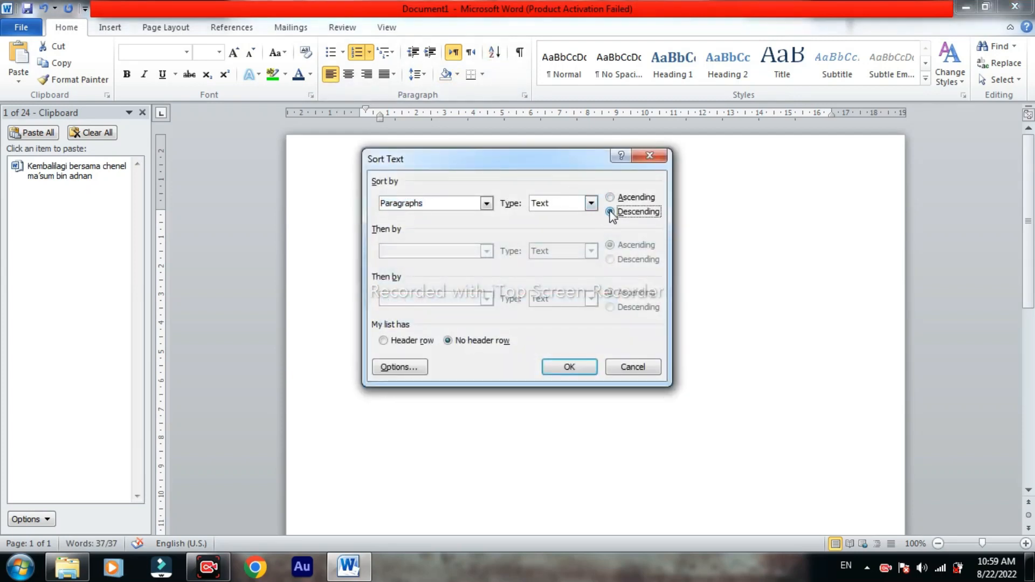
{"action": "left_click", "coordinate": [560, 369]}
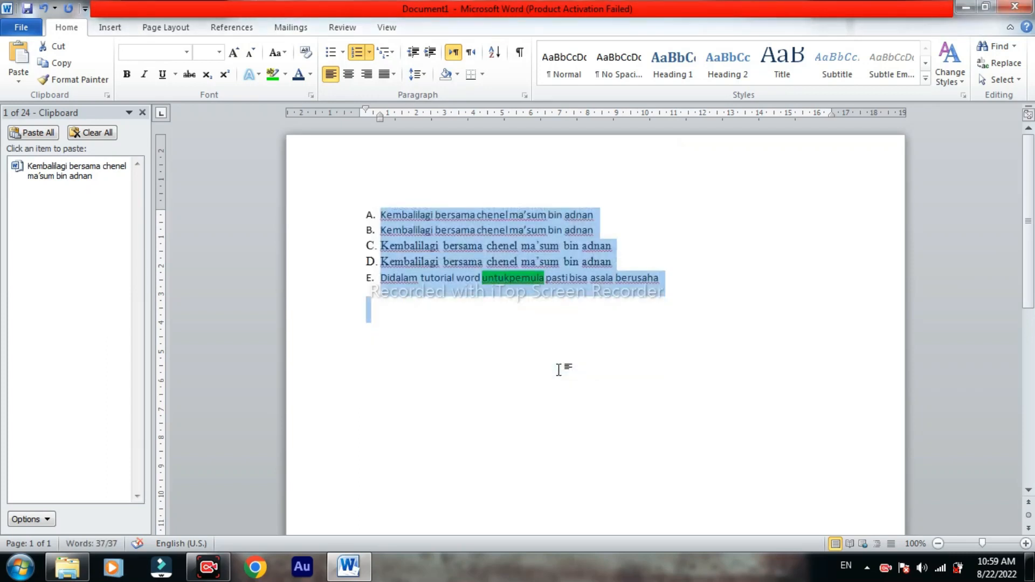
Show the paragraph marks and other hidden formatting symbols, and clear the text selection.
{"action": "left_click", "coordinate": [519, 57]}
{"action": "left_click", "coordinate": [600, 207]}
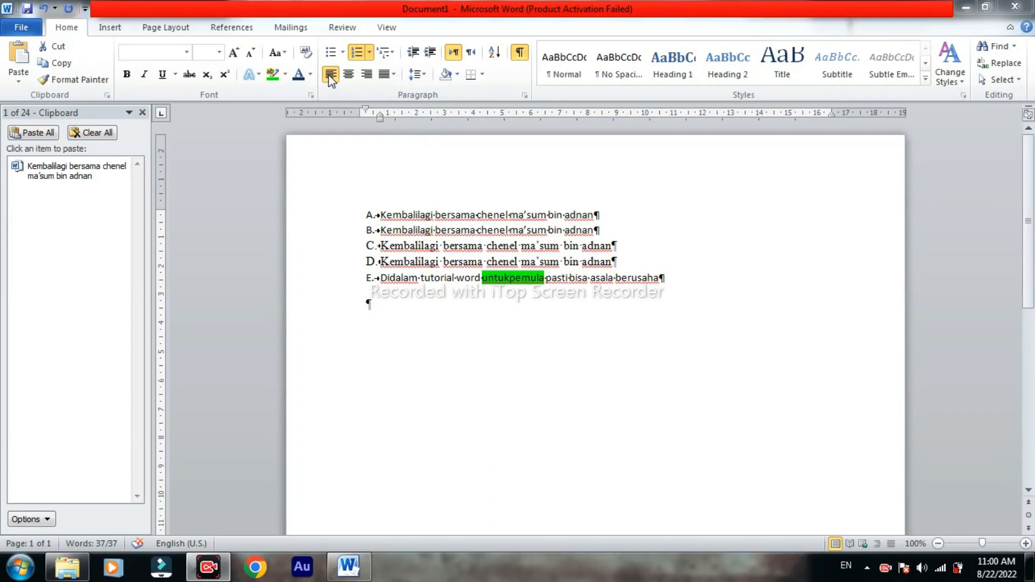
Select the whole document and change its alignment to centered, right-aligned and finally justified.
{"action": "key", "text": "ctrl+a"}
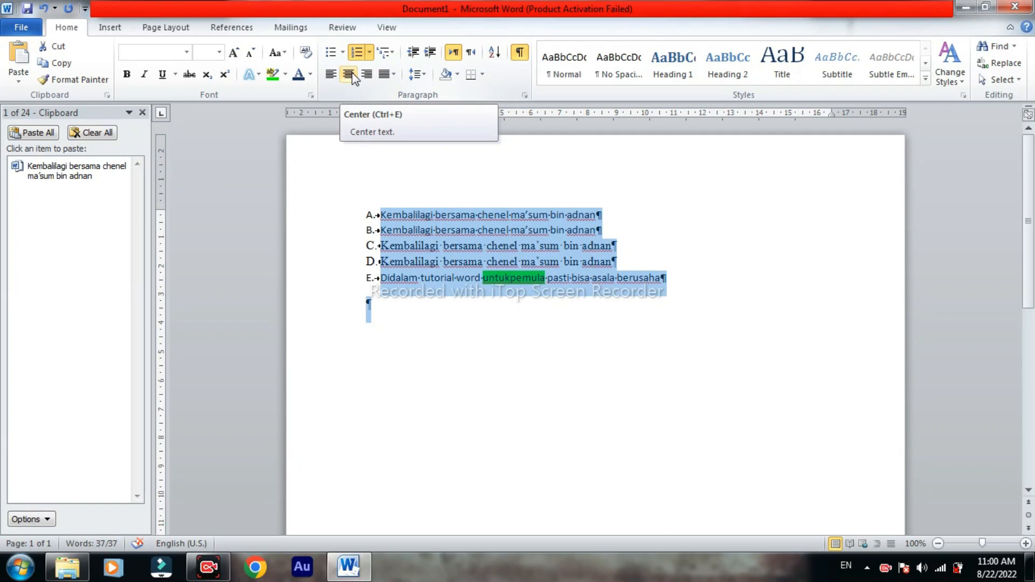
{"action": "left_click", "coordinate": [351, 75]}
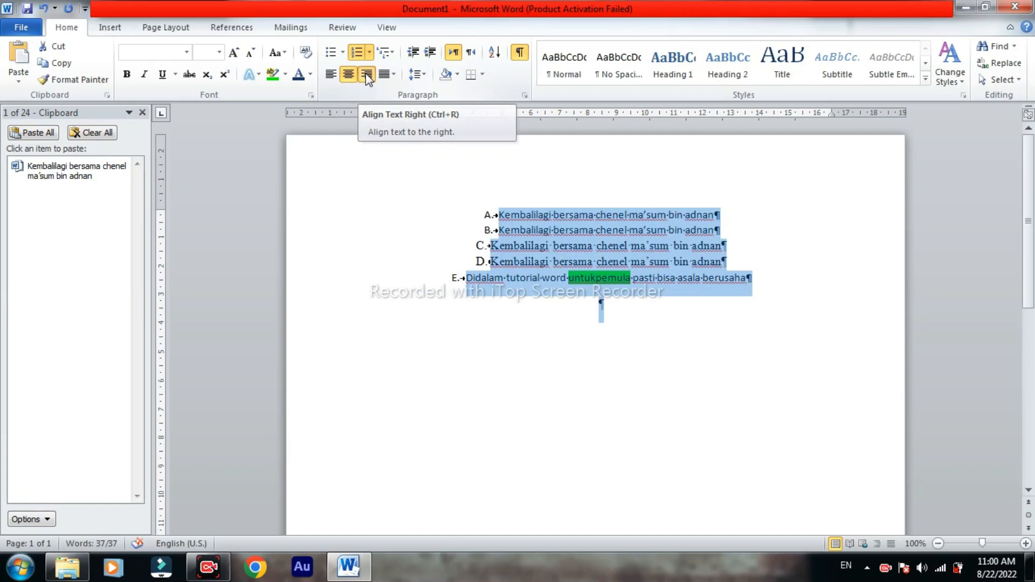
{"action": "left_click", "coordinate": [367, 78]}
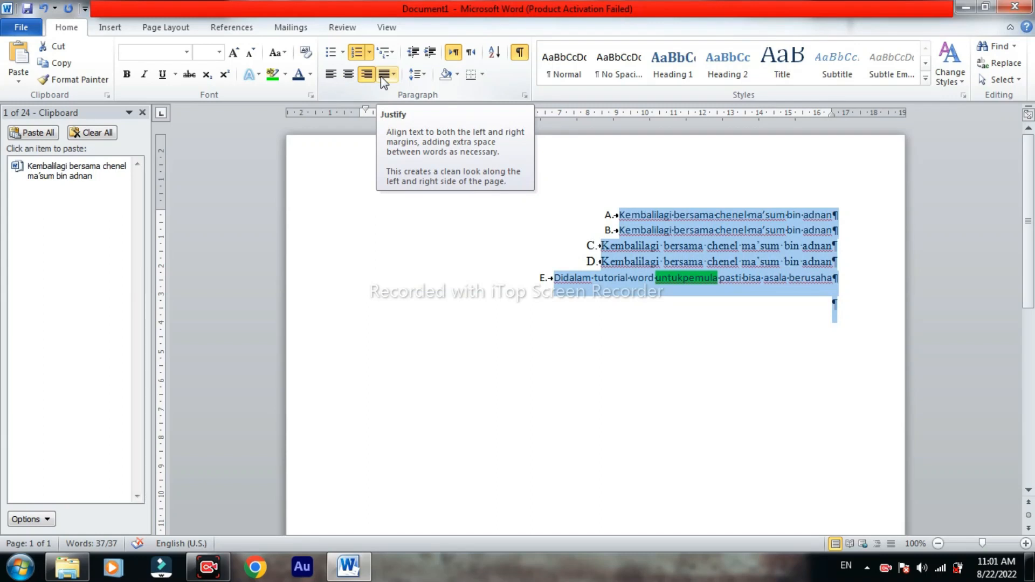
{"action": "left_click", "coordinate": [384, 81]}
{"action": "left_click", "coordinate": [387, 95]}
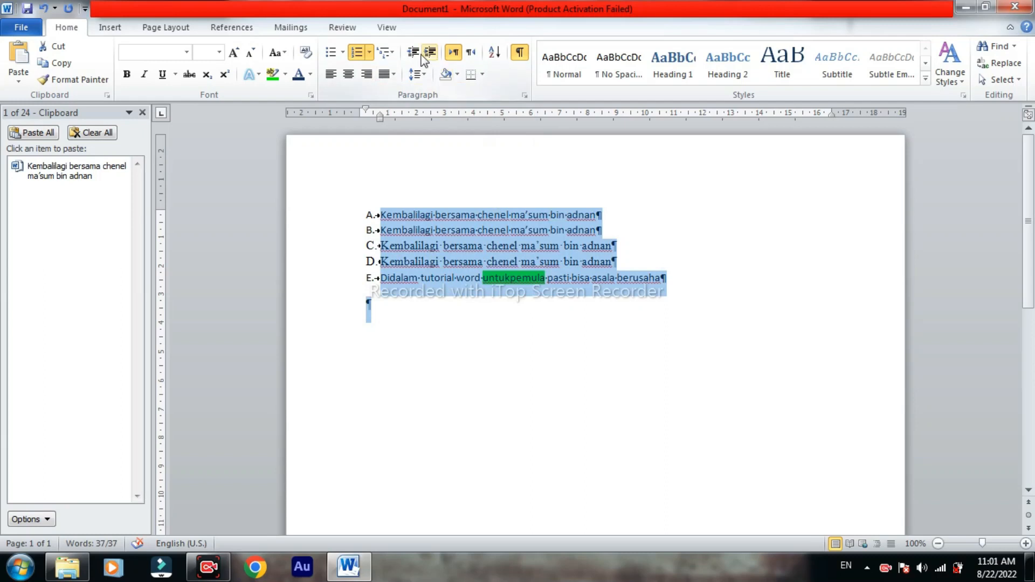
Show the shading colors, and try a bottom border under the selected text, toggling it on, off and on.
{"action": "left_click", "coordinate": [459, 76]}
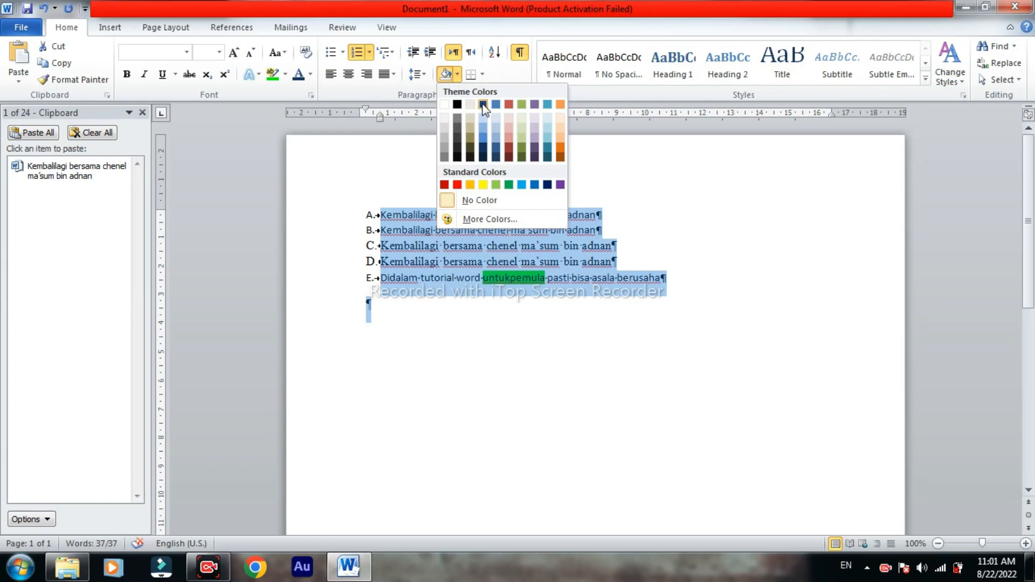
{"action": "left_click", "coordinate": [478, 75]}
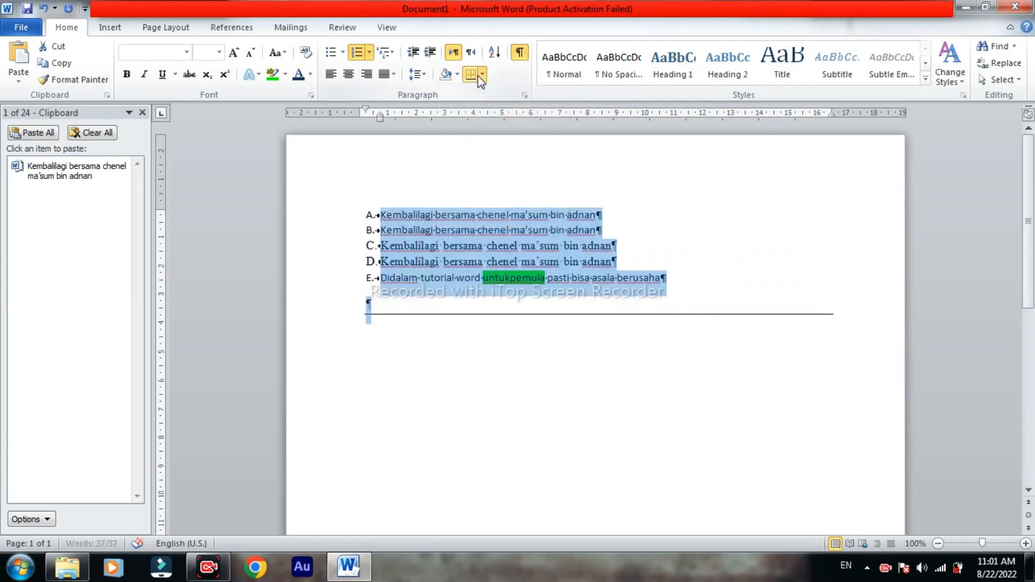
{"action": "left_click", "coordinate": [473, 77]}
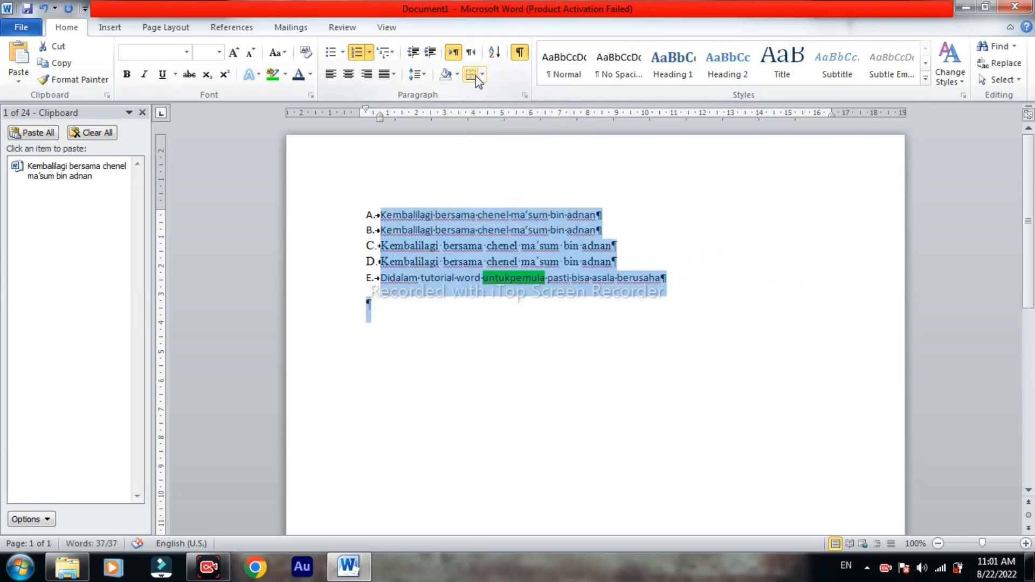
{"action": "left_click", "coordinate": [483, 76]}
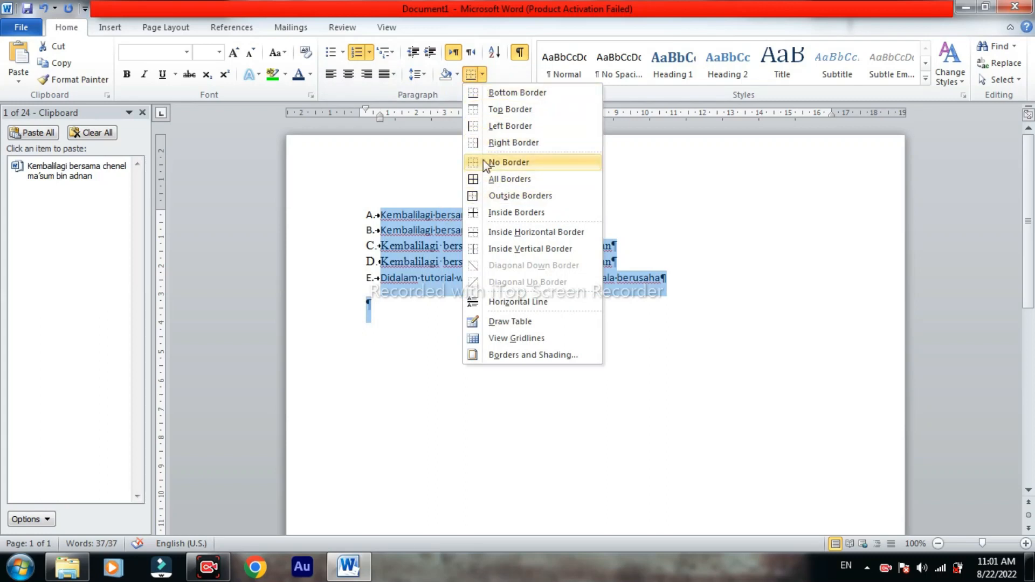
{"action": "left_click", "coordinate": [478, 95]}
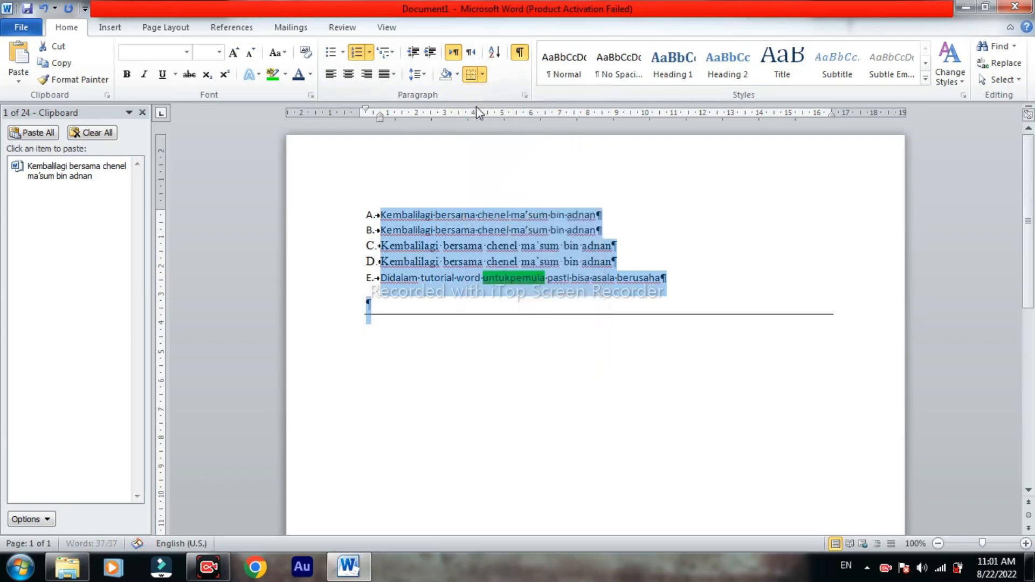
{"action": "left_click", "coordinate": [476, 284]}
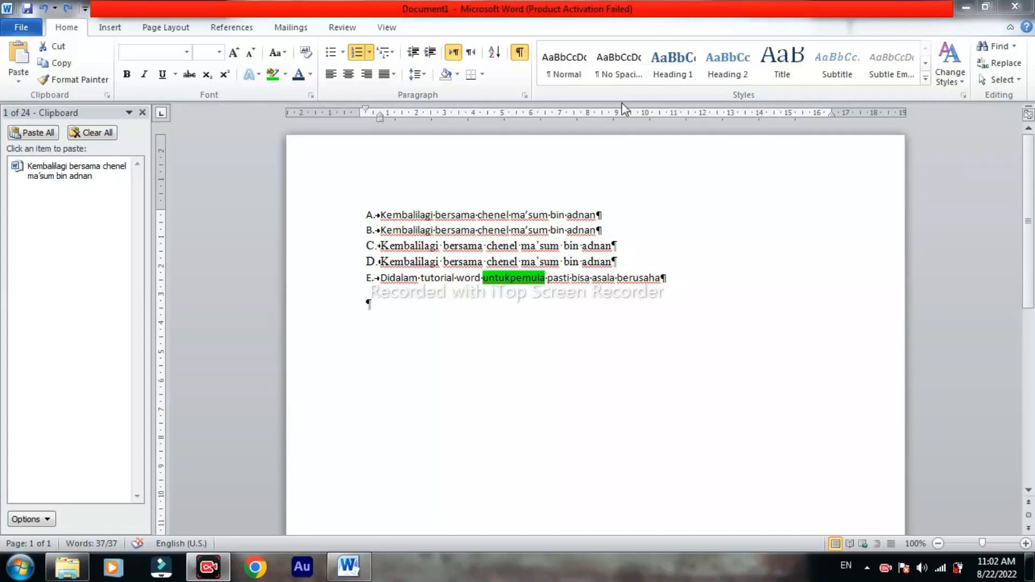
Select all of the document's text, and search the document for "chenel".
{"action": "double_click", "coordinate": [384, 246]}
{"action": "triple_click", "coordinate": [381, 246]}
{"action": "double_click", "coordinate": [381, 246]}
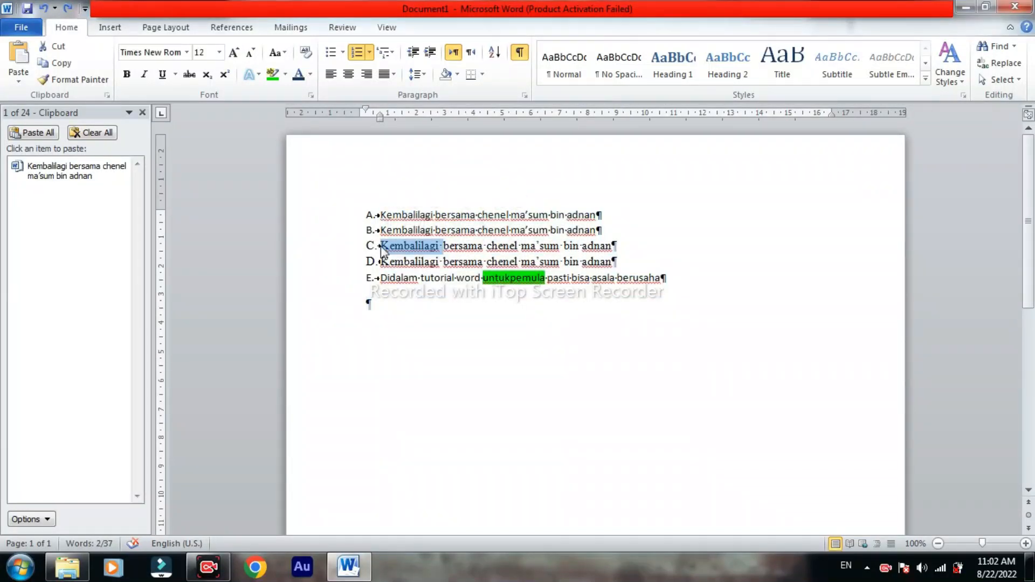
{"action": "key", "text": "ctrl+a"}
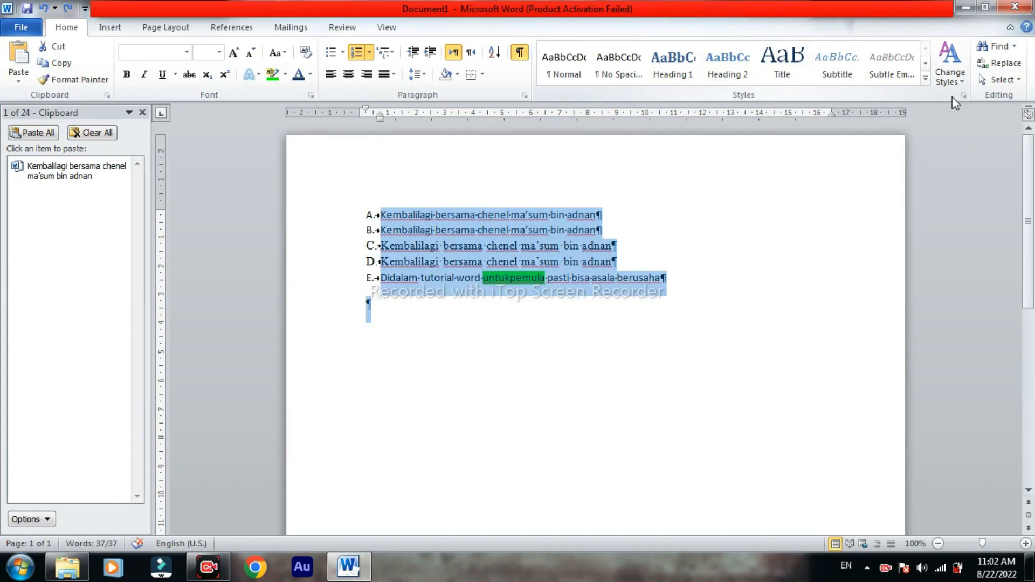
{"action": "left_click", "coordinate": [997, 46]}
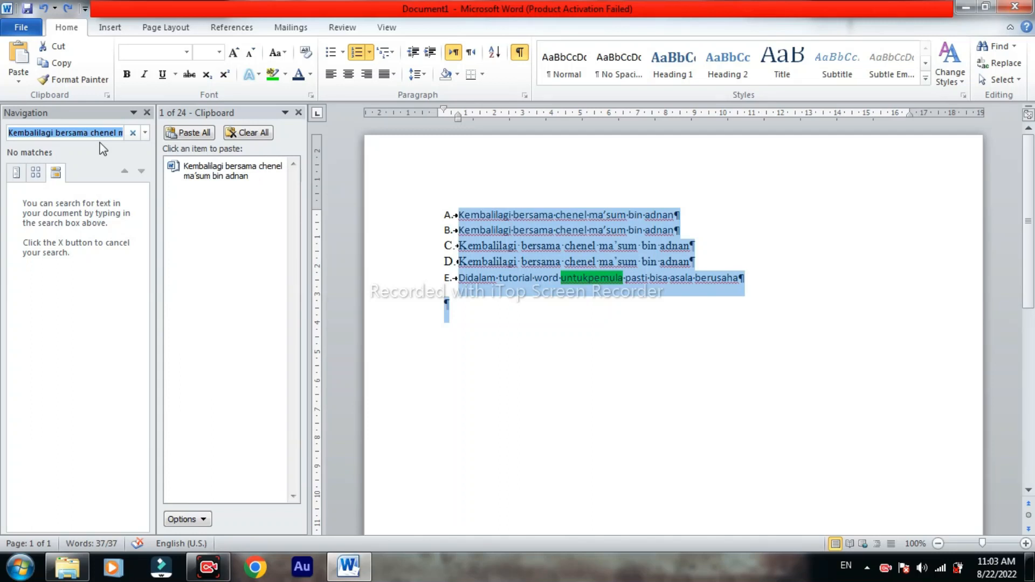
{"action": "type", "text": "ch"}
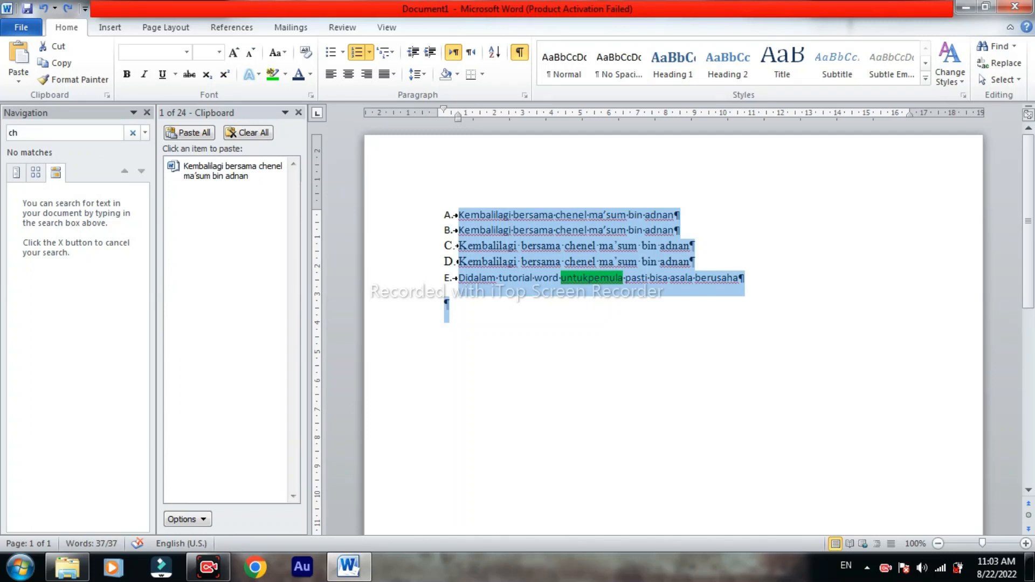
{"action": "type", "text": "enel"}
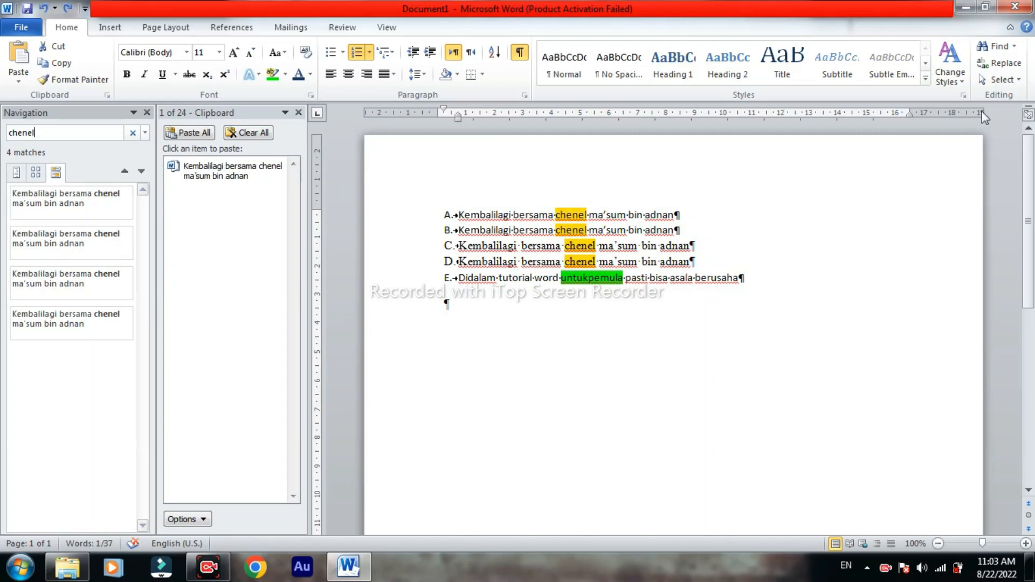
Replace the first occurrence of "chenel" with "cenel" and close the replace dialog.
{"action": "left_click", "coordinate": [998, 65]}
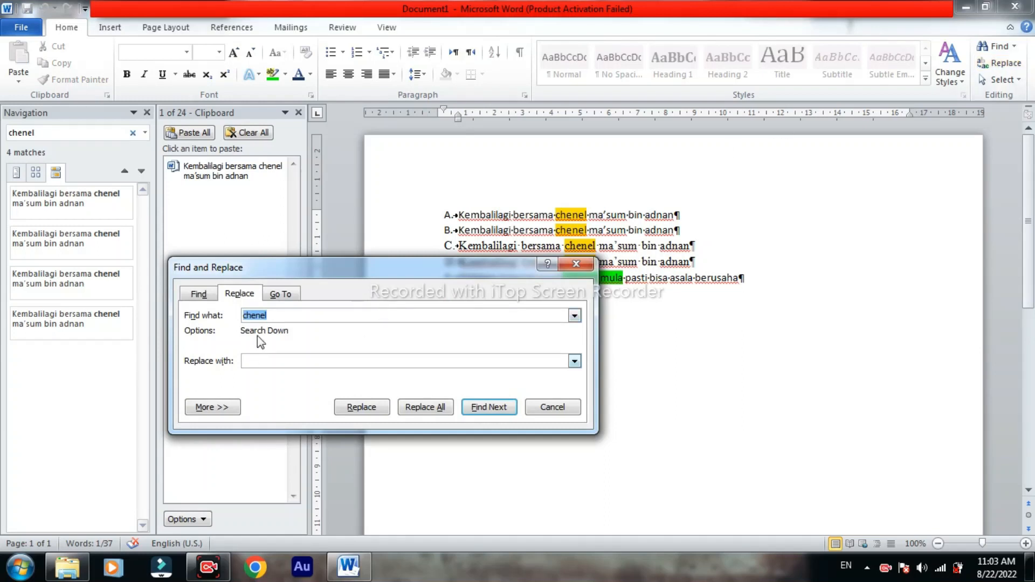
{"action": "left_click", "coordinate": [262, 363]}
{"action": "type", "text": "cenel"}
{"action": "left_click", "coordinate": [362, 410]}
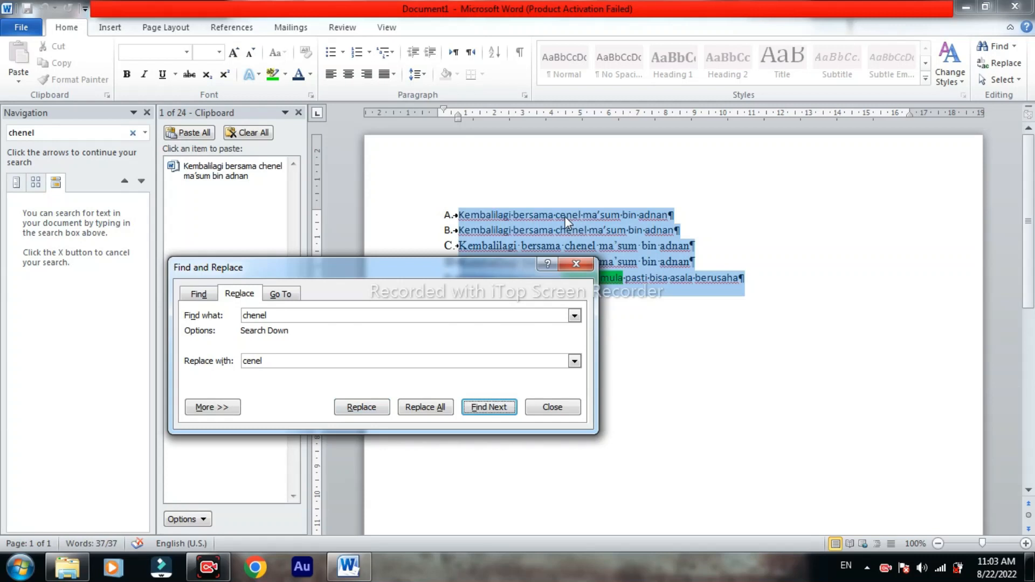
{"action": "left_click", "coordinate": [574, 261]}
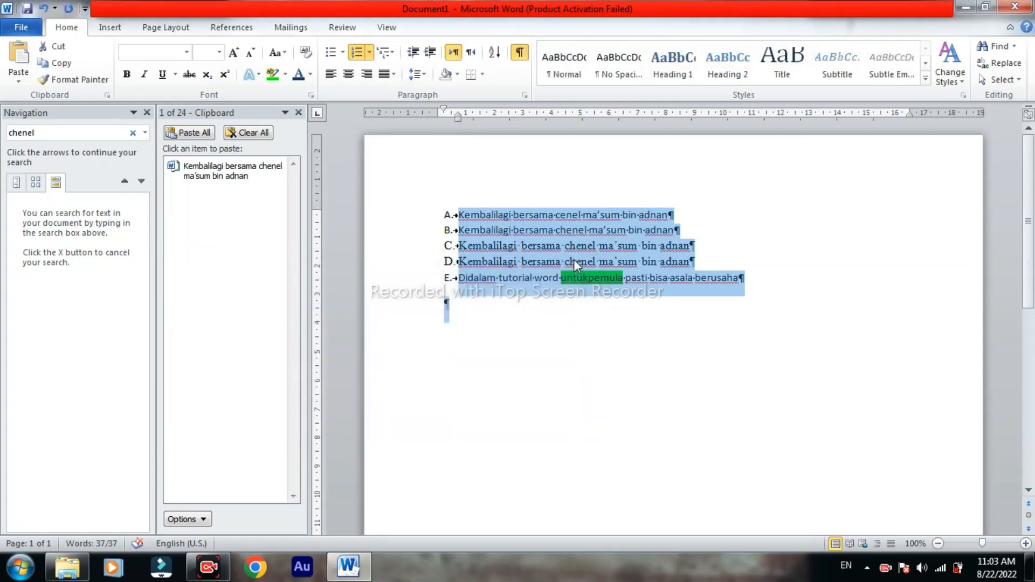
Show the selection options and select the entire document with Select All.
{"action": "left_click", "coordinate": [1003, 79]}
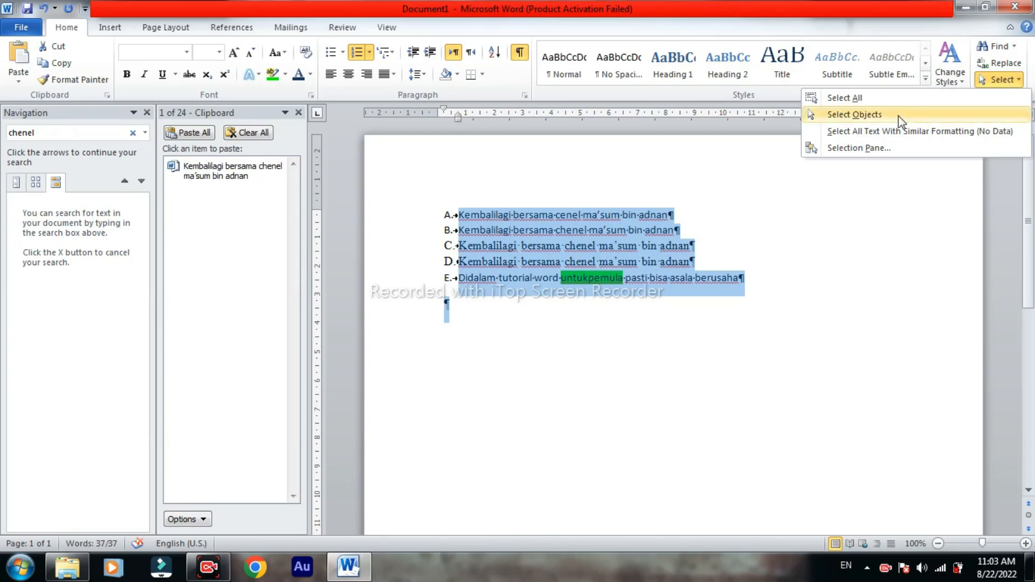
{"action": "left_click", "coordinate": [866, 100]}
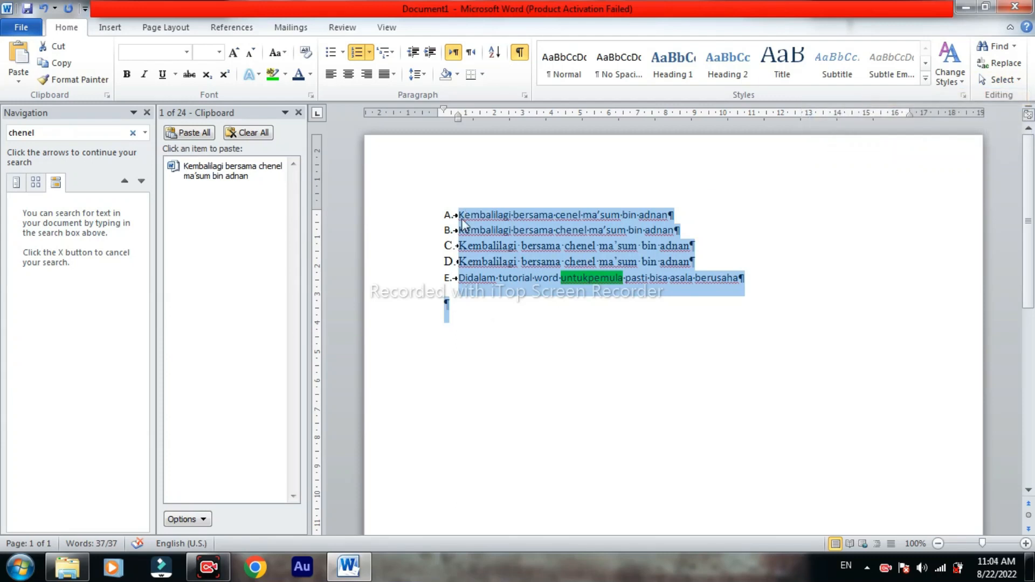